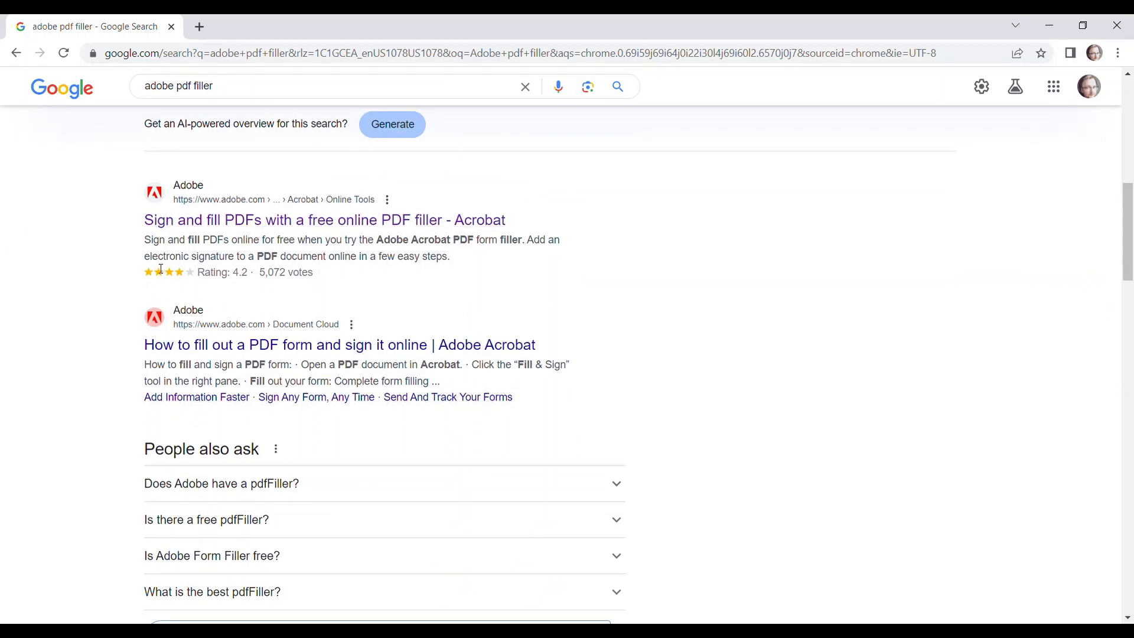
# - Open the search result for Acrobat's free online PDF filler for signing and filling PDFs
pyautogui.click(339, 223)
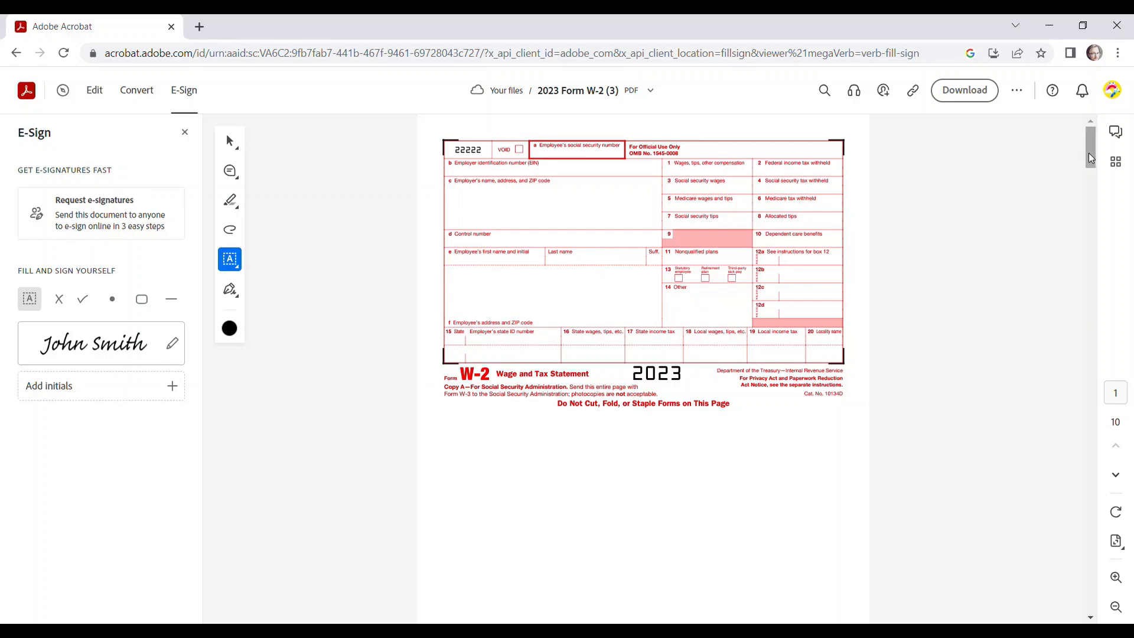
# - Add a text entry in box a of the W-2 form and enter the employee's social security number
pyautogui.moveTo(1092, 158); pyautogui.dragTo(1085, 89)
pyautogui.click(544, 152)
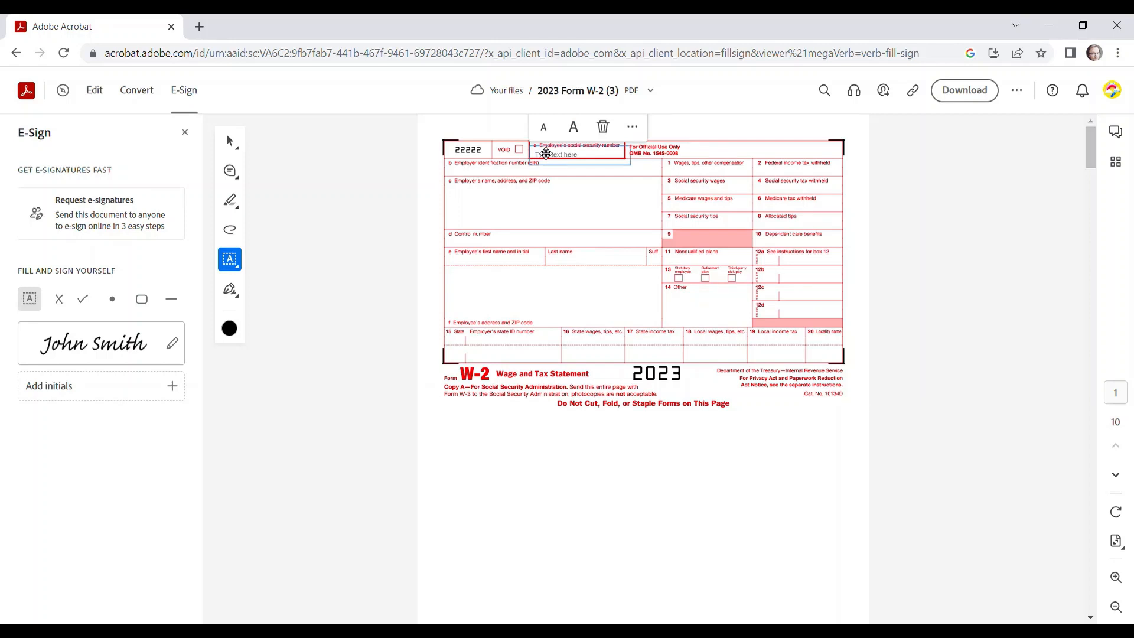
pyautogui.write('555-55-5555')
# - Enlarge and shrink the social security number text, and delete it from box a
pyautogui.click(577, 127)
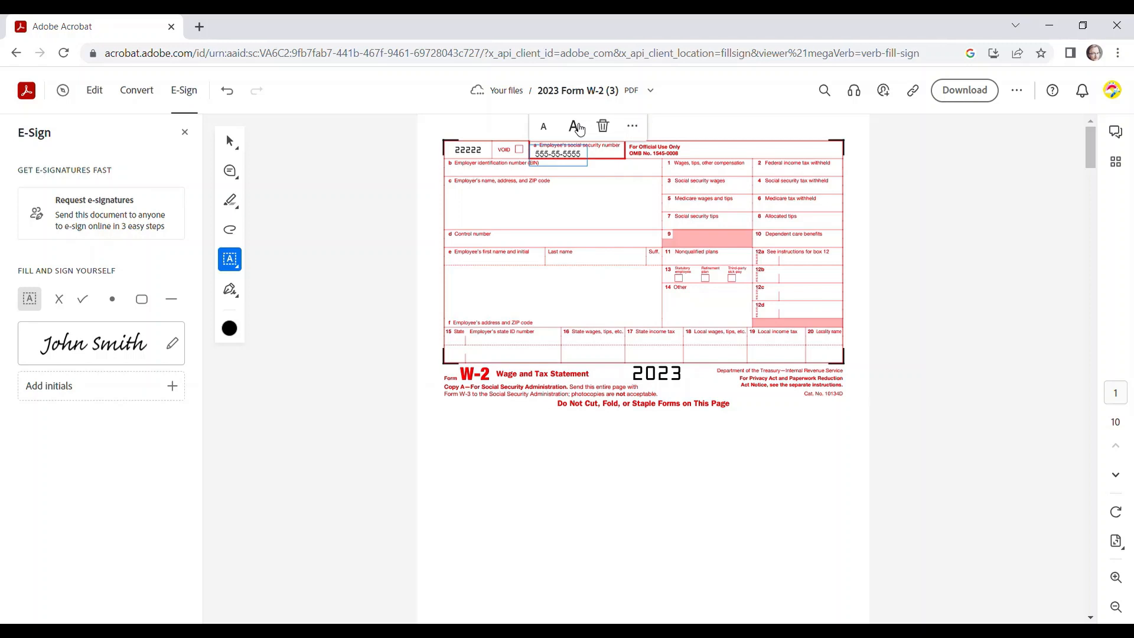
pyautogui.click(577, 128)
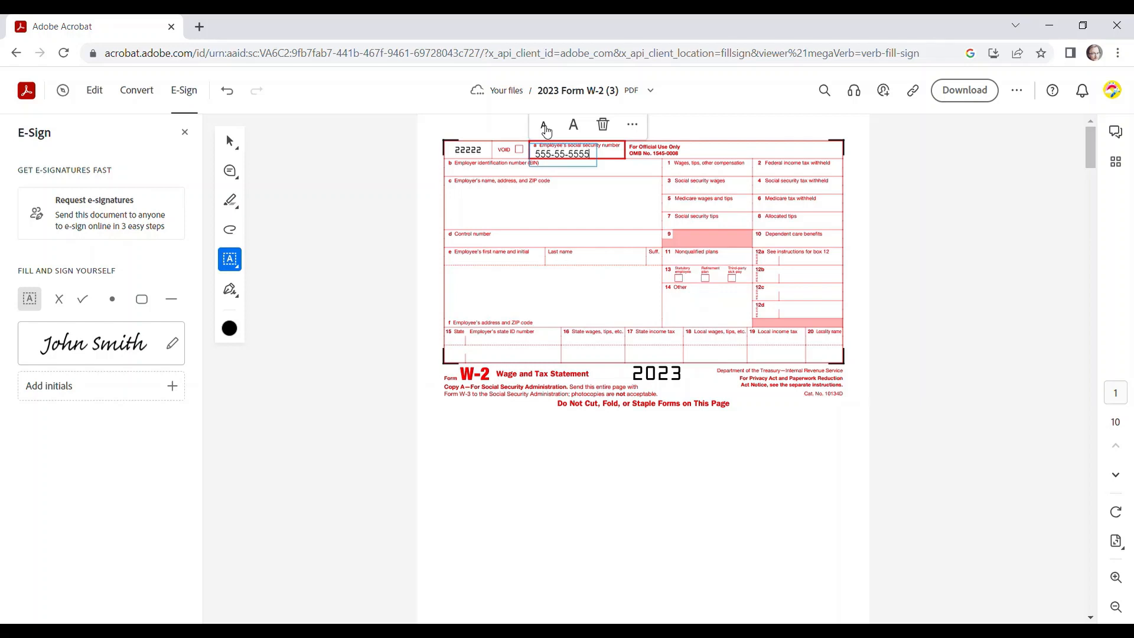
pyautogui.click(546, 132)
pyautogui.click(546, 131)
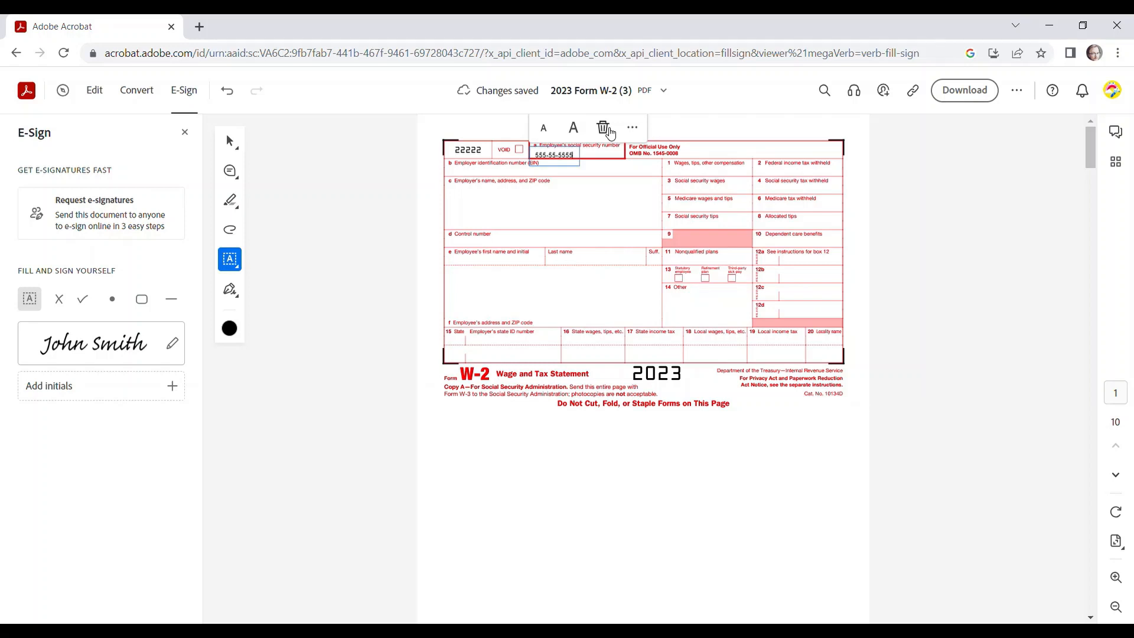
pyautogui.click(603, 127)
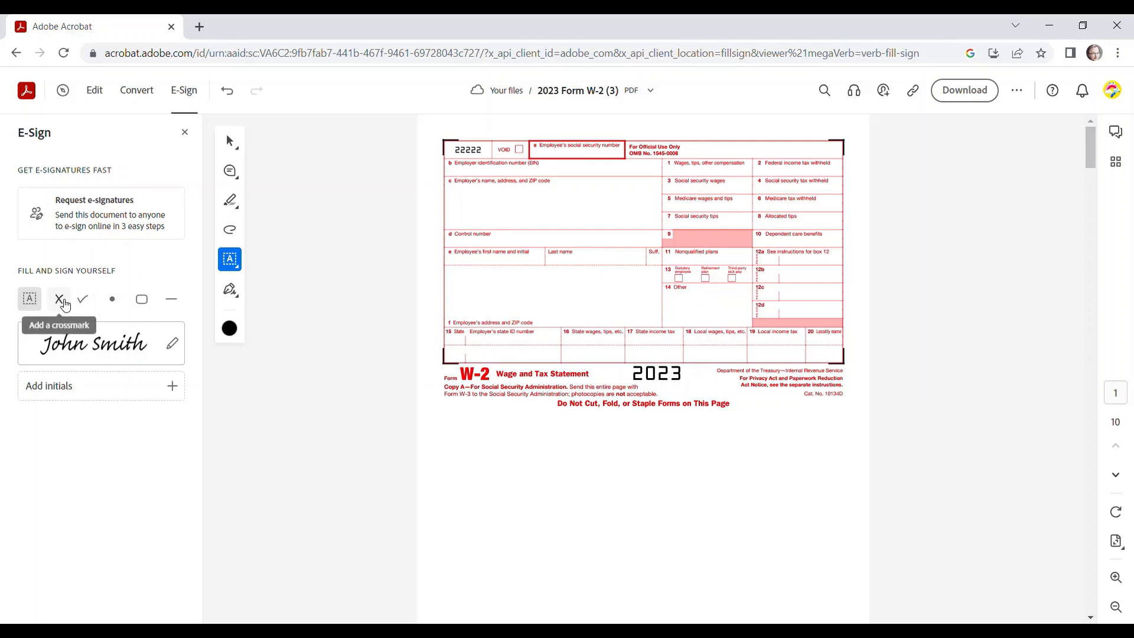
# - Place a crossmark on the VOID checkbox and delete it again
pyautogui.click(66, 306)
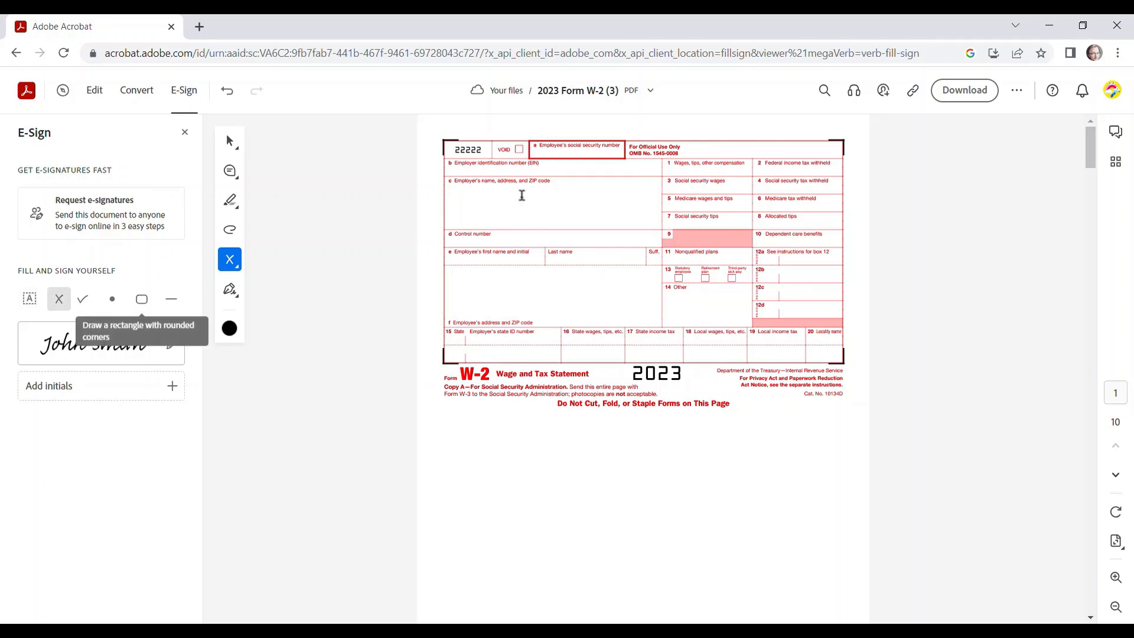
pyautogui.click(519, 151)
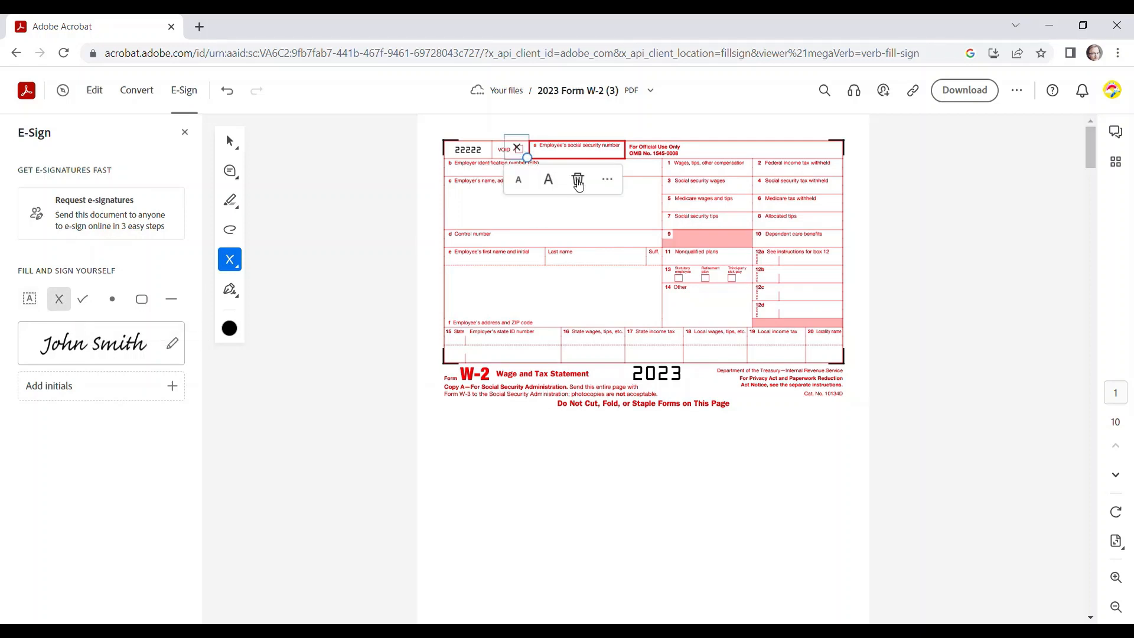
pyautogui.click(577, 186)
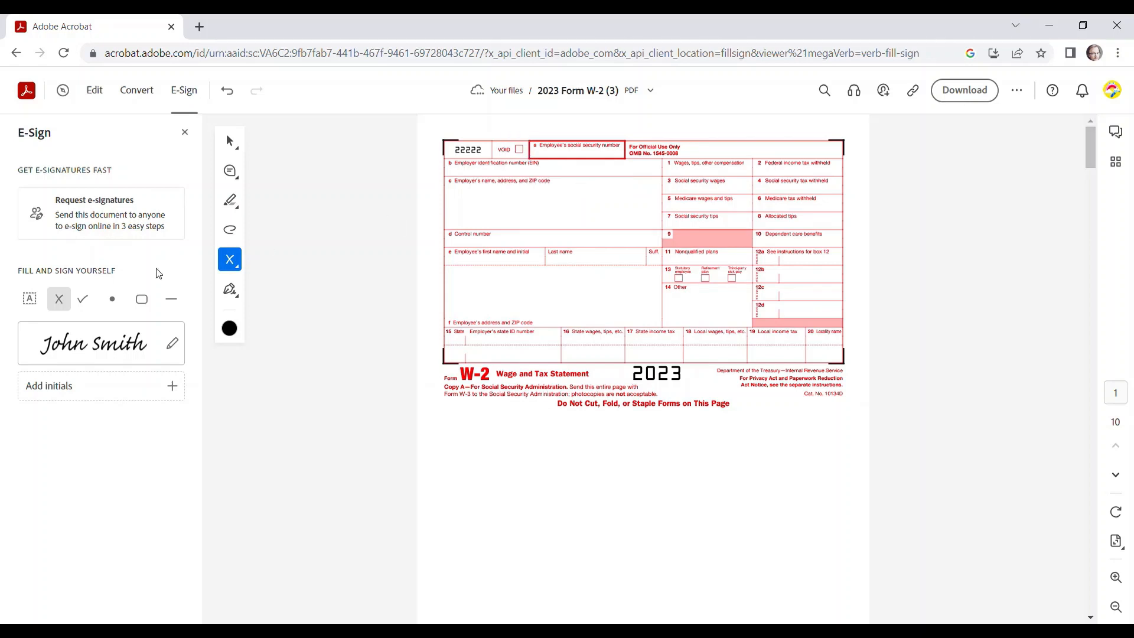
# - Place a checkmark on the Statutory employee checkbox in box 13 and delete it again
pyautogui.click(84, 303)
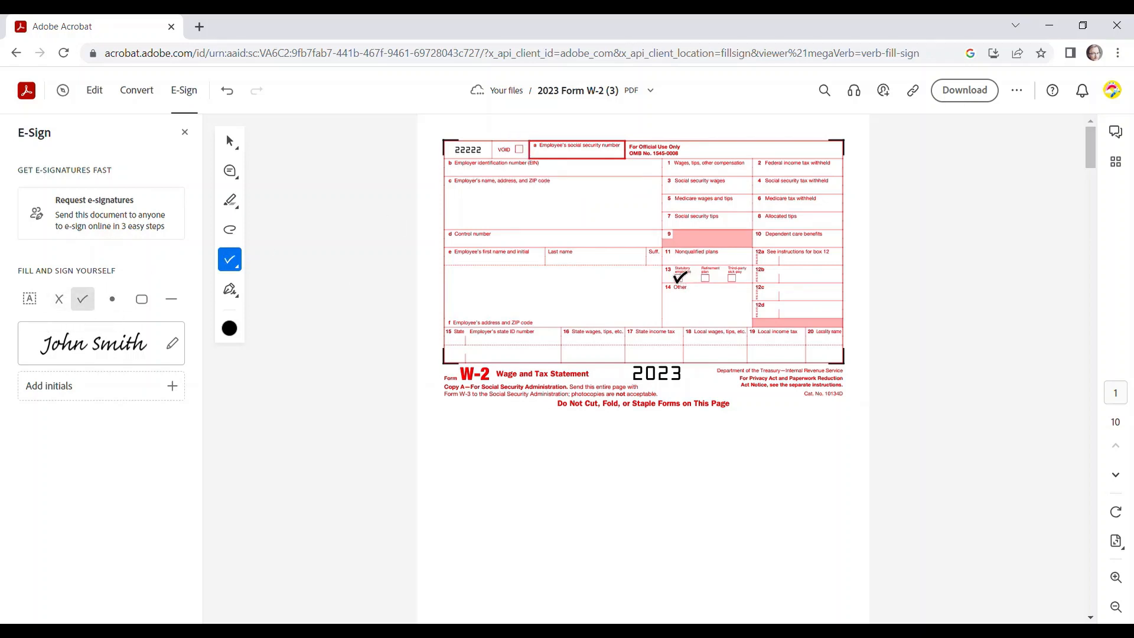
pyautogui.click(678, 276)
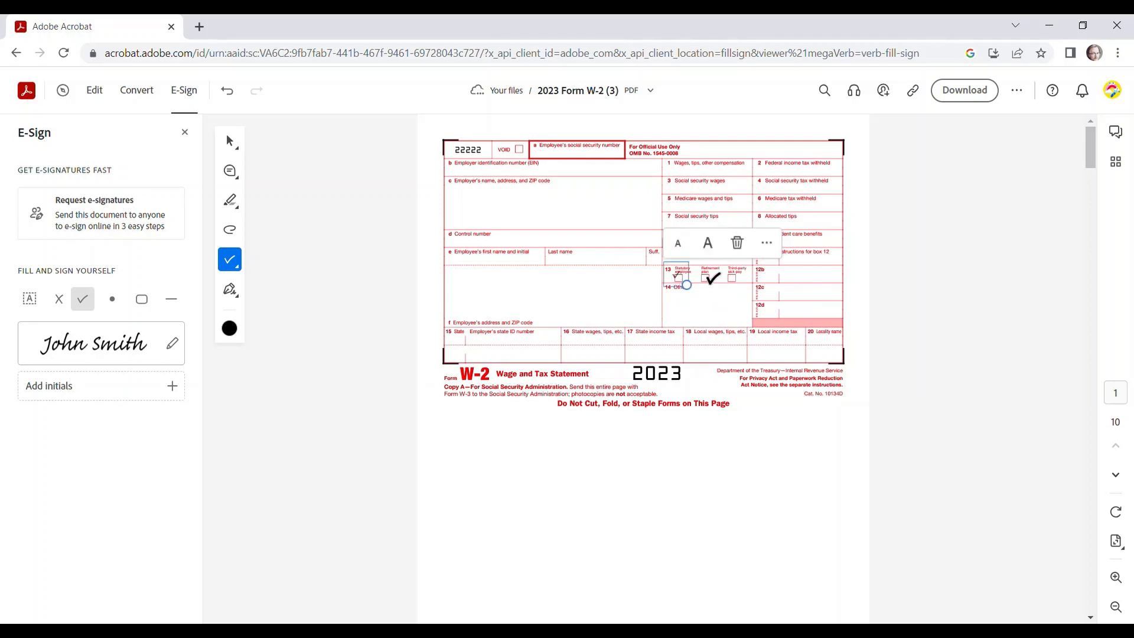
pyautogui.click(737, 243)
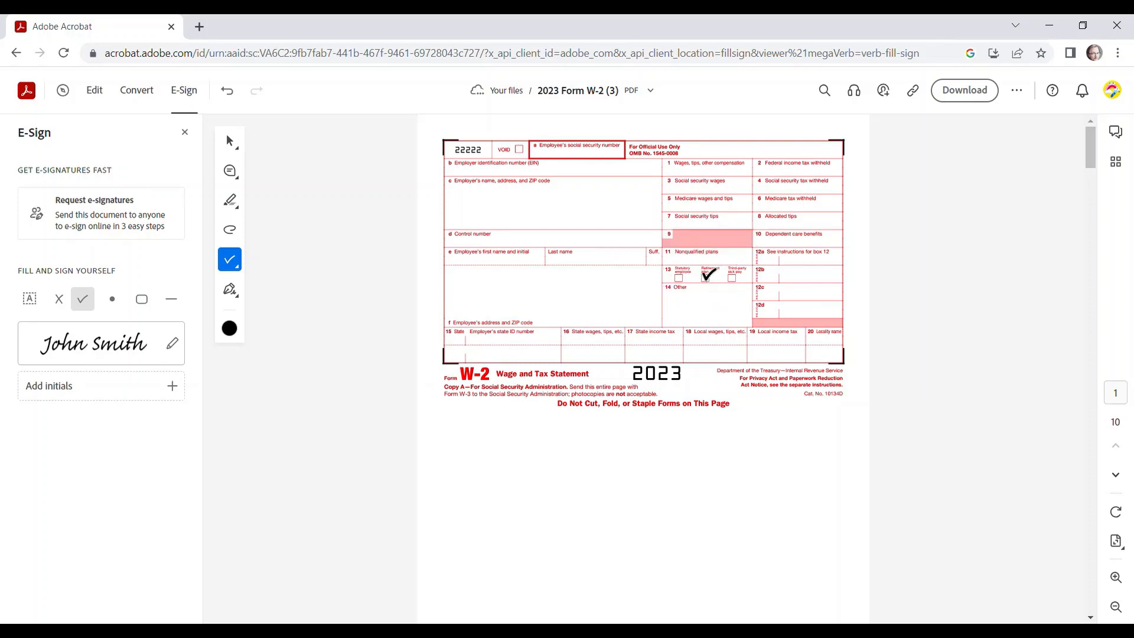
# - Place a filled dot on the Retirement plan checkbox in box 13 and delete it again
pyautogui.click(112, 299)
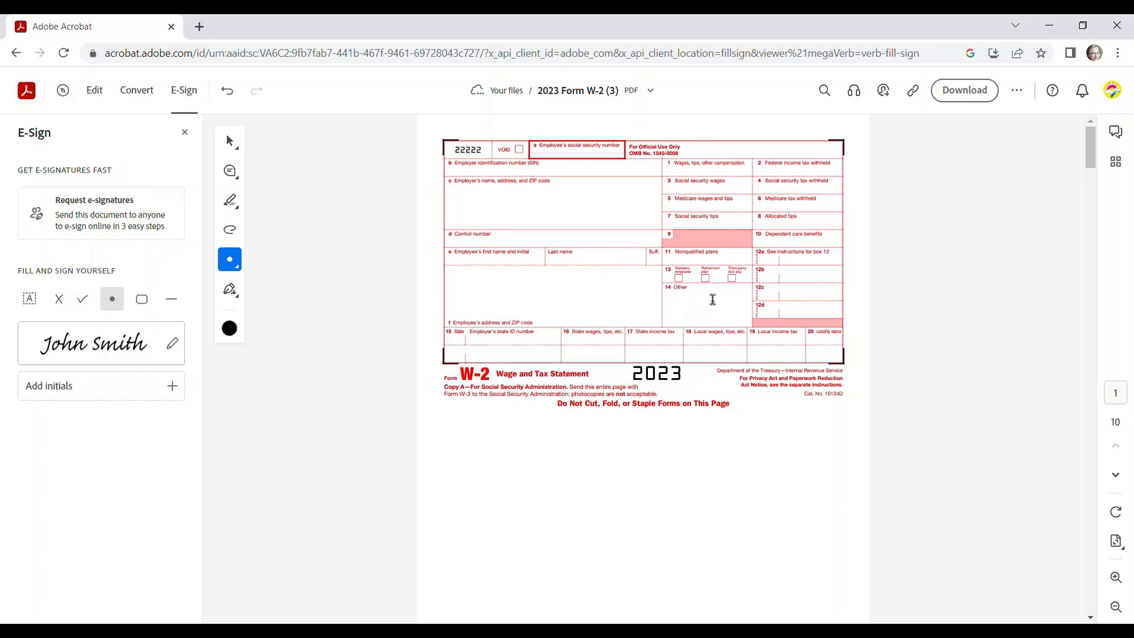
pyautogui.click(707, 279)
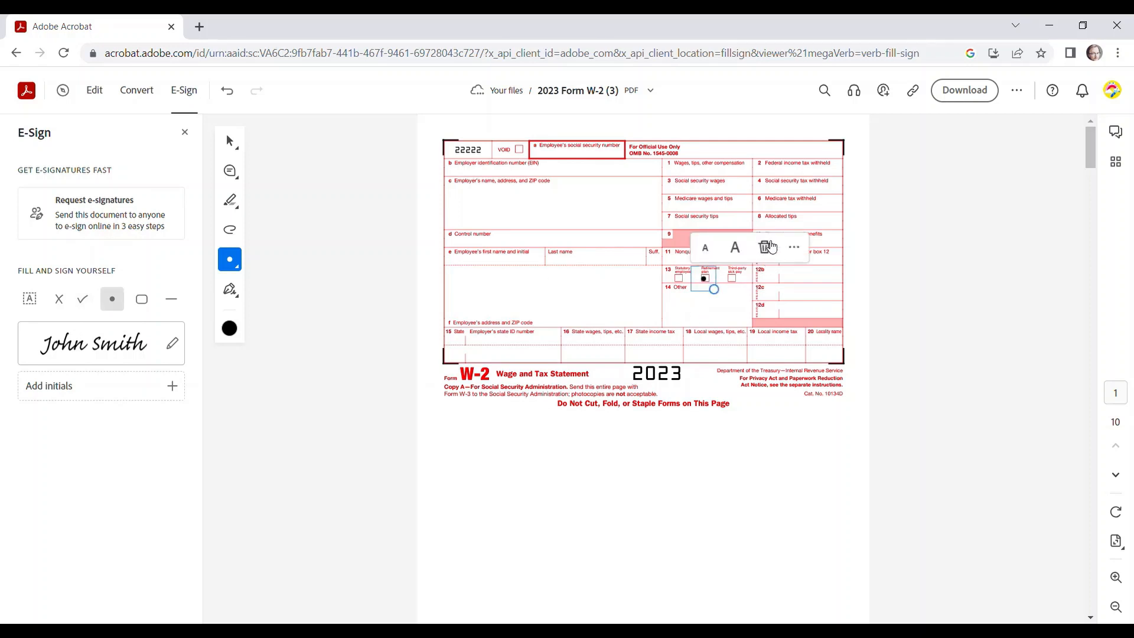
pyautogui.click(765, 248)
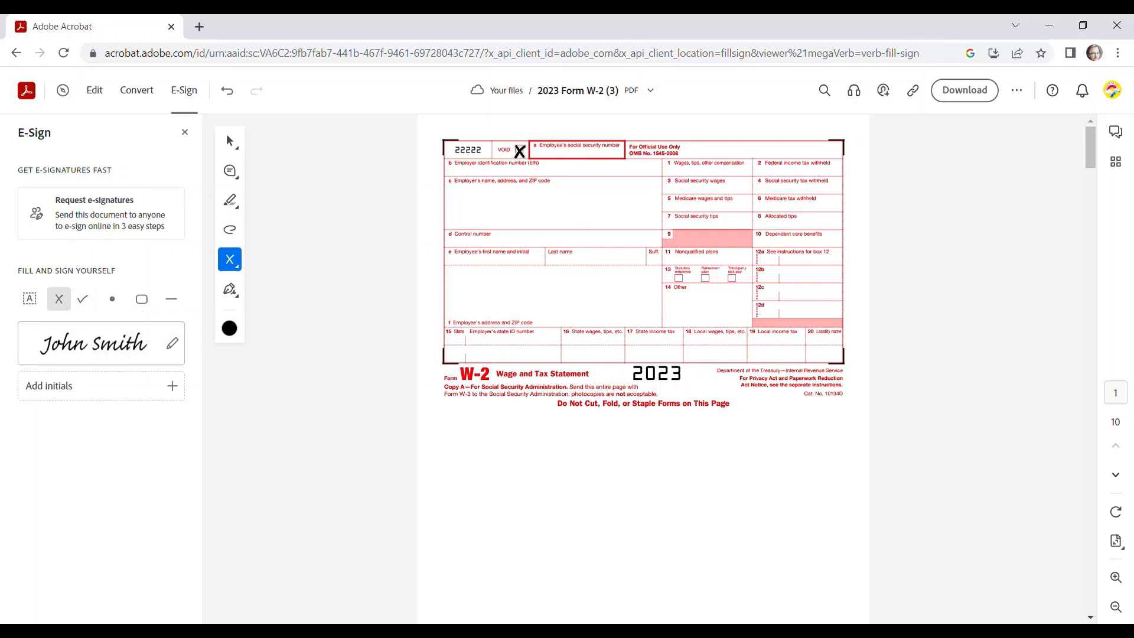
# - Add a crossmark to the VOID checkbox and align it inside the square
pyautogui.click(519, 150)
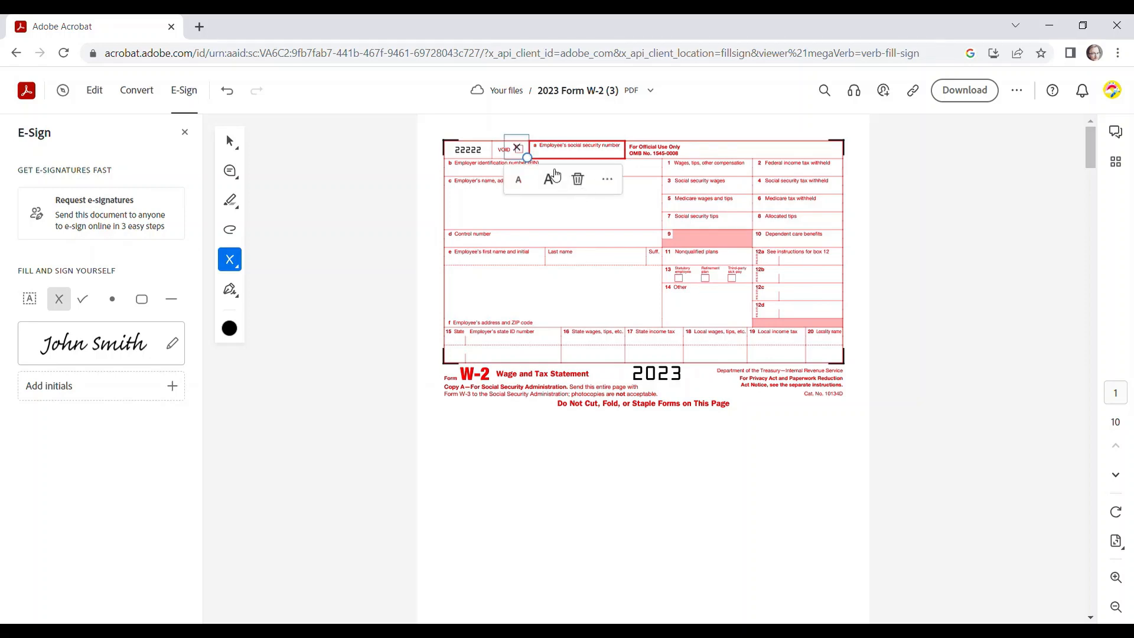
pyautogui.moveTo(534, 151); pyautogui.dragTo(536, 152)
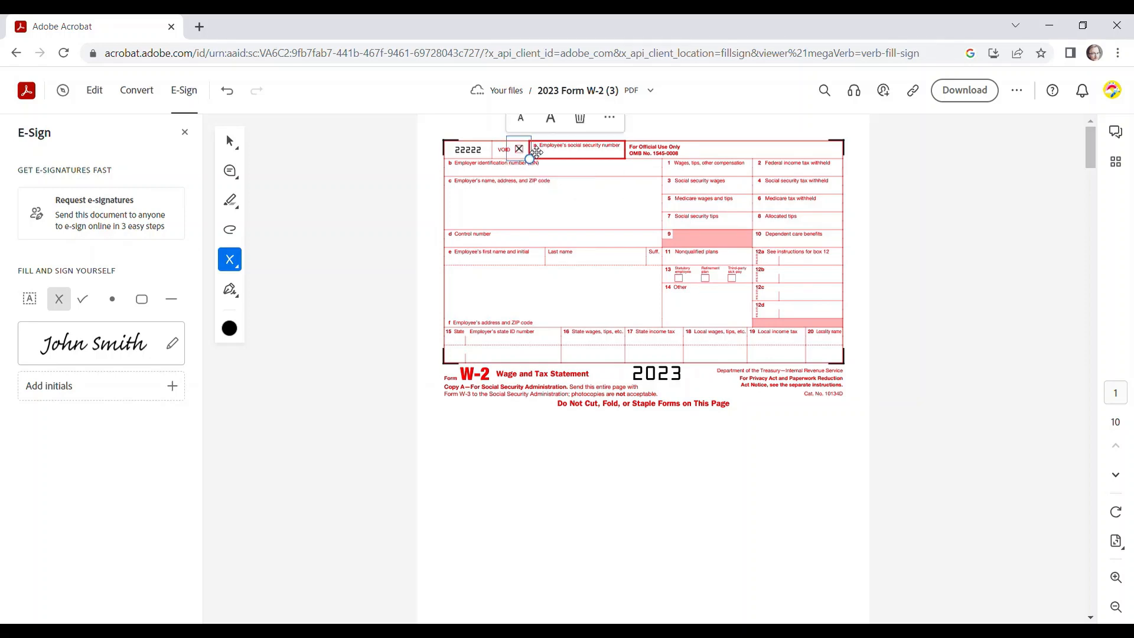
# - Add a checkmark to the Statutory employee checkbox in box 13 and align it inside the square
pyautogui.click(88, 301)
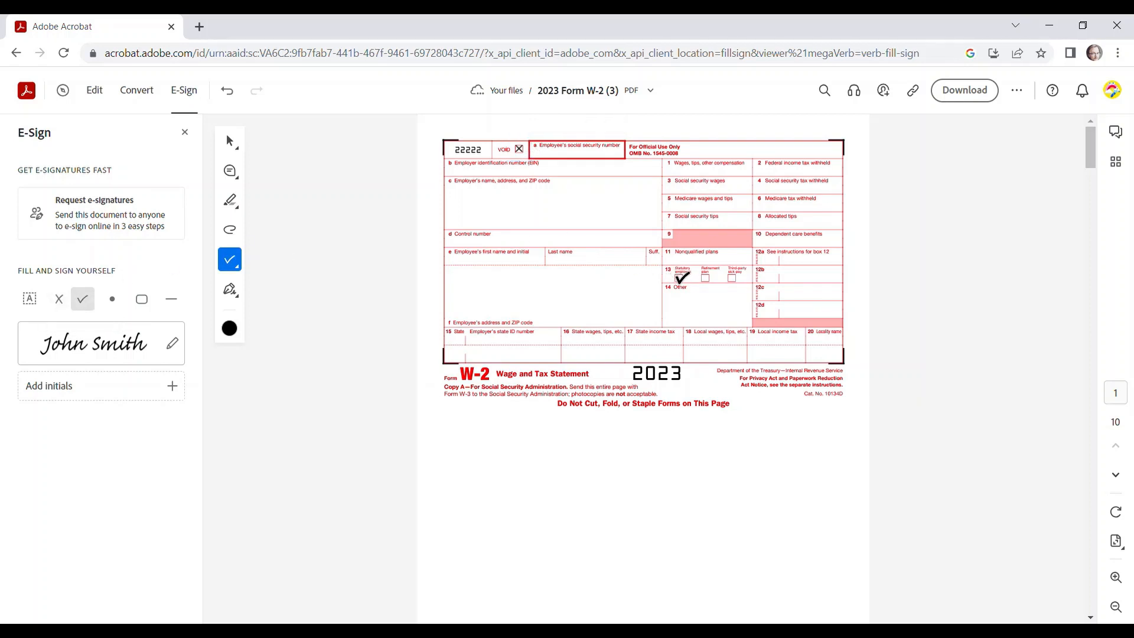
pyautogui.click(682, 277)
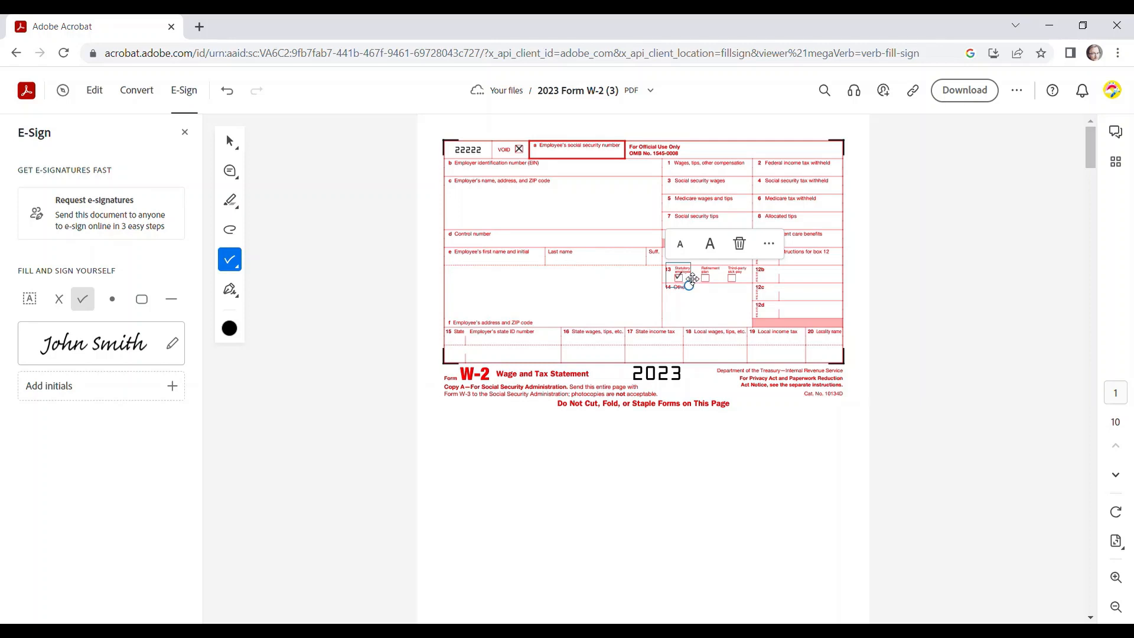
pyautogui.moveTo(692, 278); pyautogui.dragTo(693, 281)
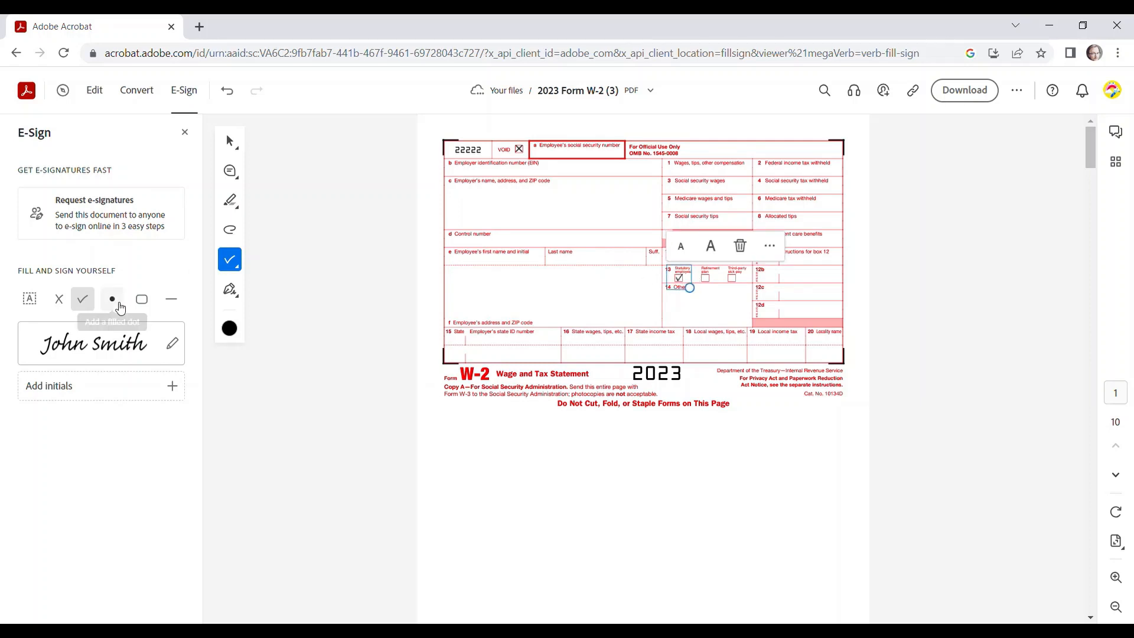
# - Add a filled dot to the Third-party sick pay checkbox in box 13 and center it inside the square
pyautogui.click(112, 299)
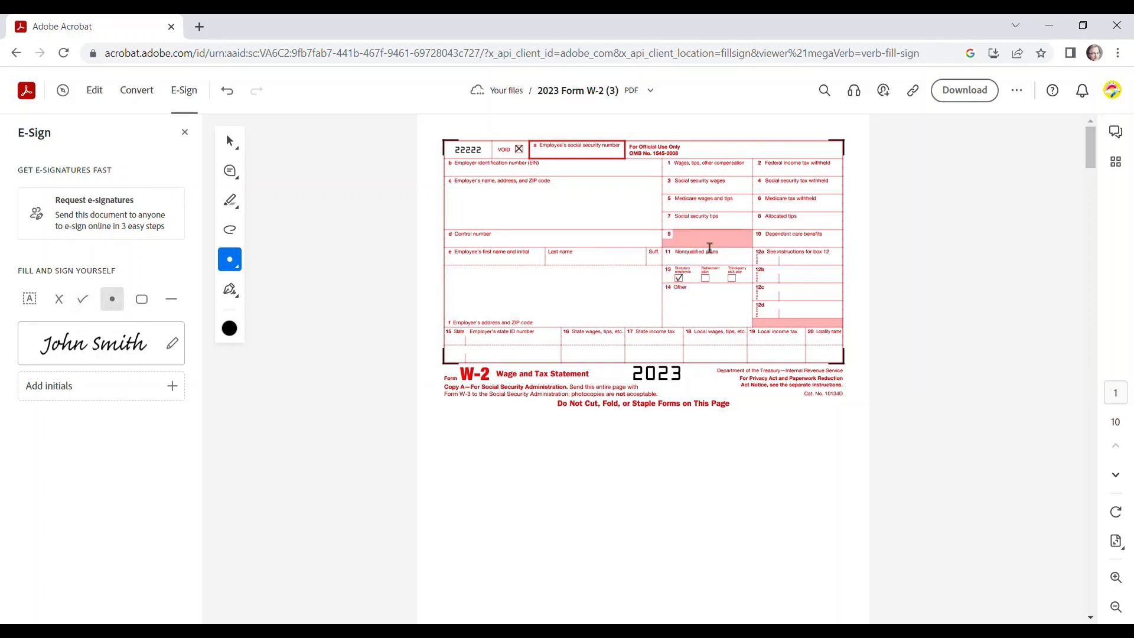
pyautogui.click(732, 280)
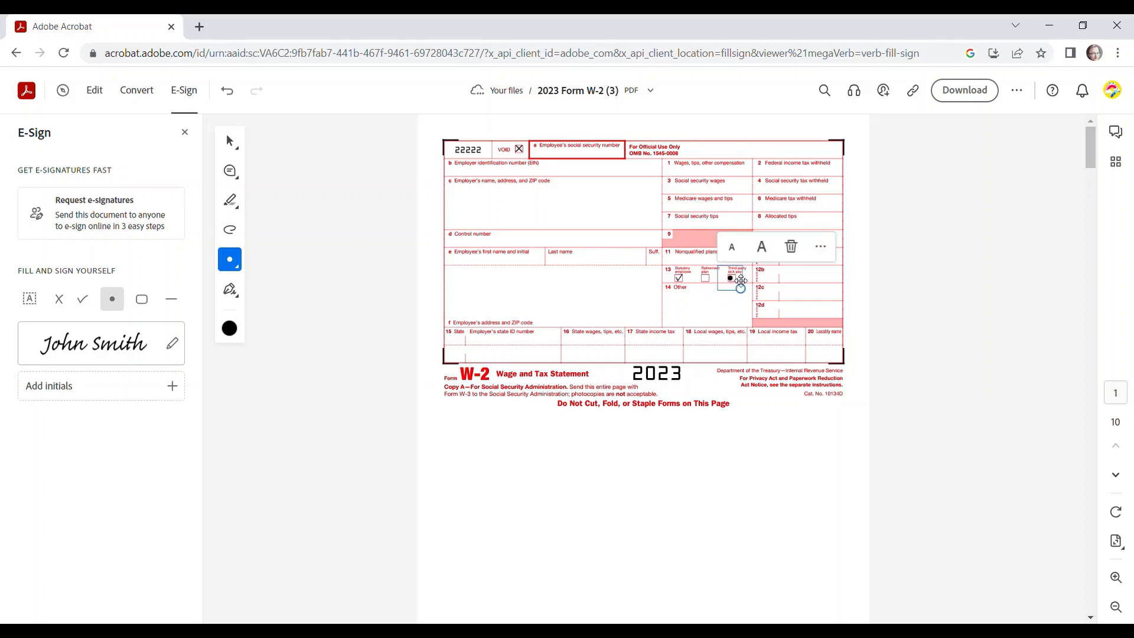
pyautogui.moveTo(746, 282); pyautogui.dragTo(748, 282)
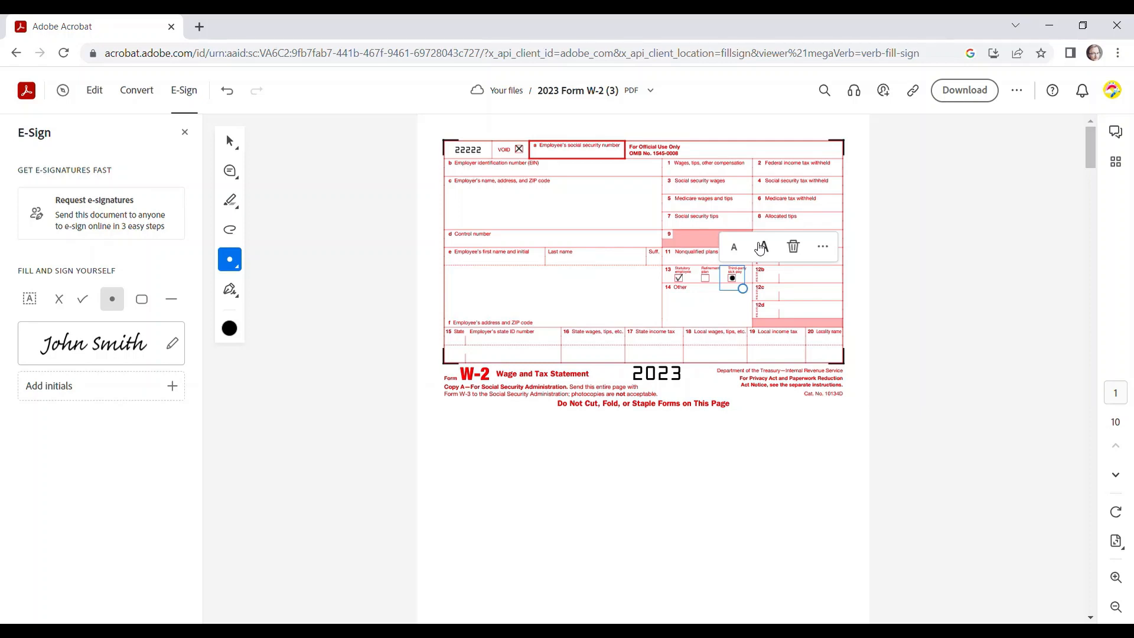
# - Enlarge the Third-party sick pay dot by three size steps and shrink it back to fit its checkbox
pyautogui.click(771, 253)
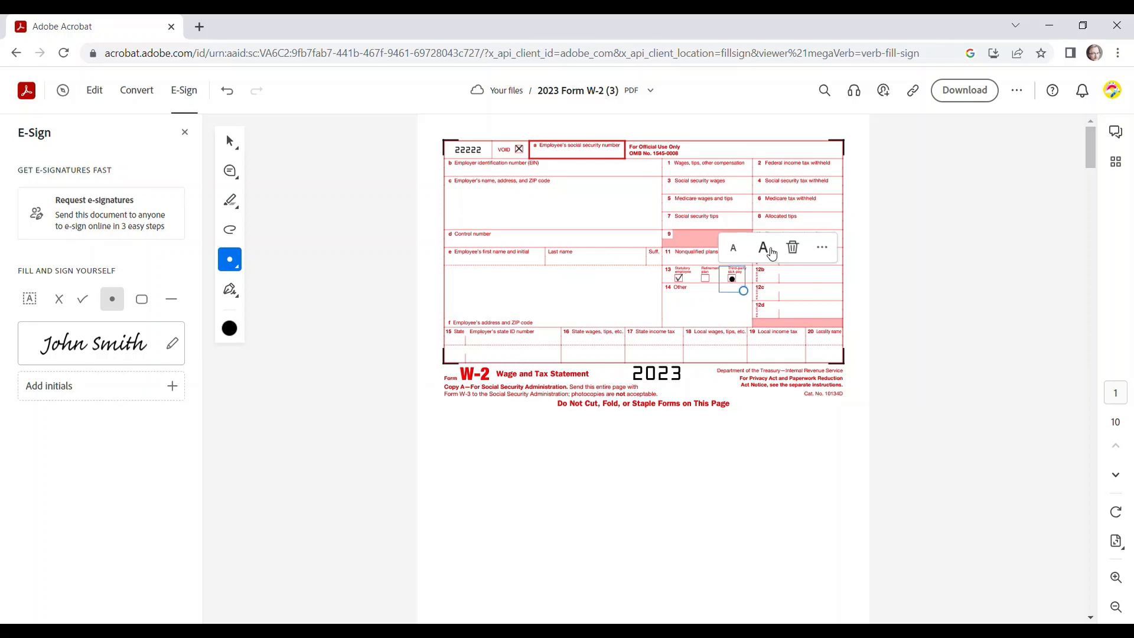
pyautogui.click(771, 253)
pyautogui.click(771, 253)
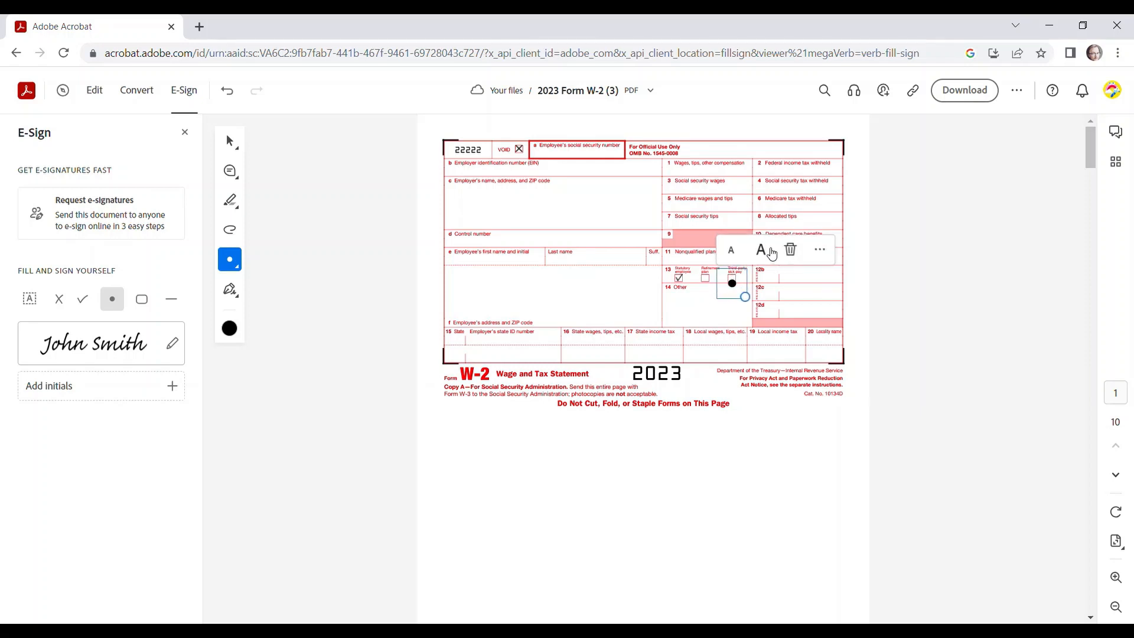
pyautogui.click(731, 253)
pyautogui.click(731, 253)
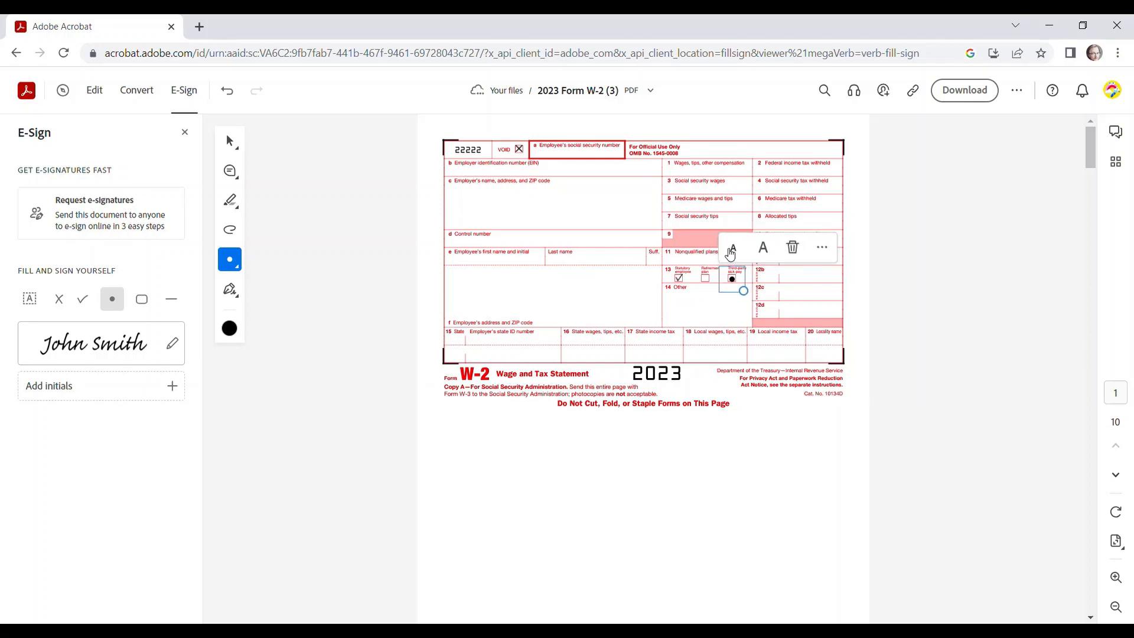
pyautogui.click(731, 253)
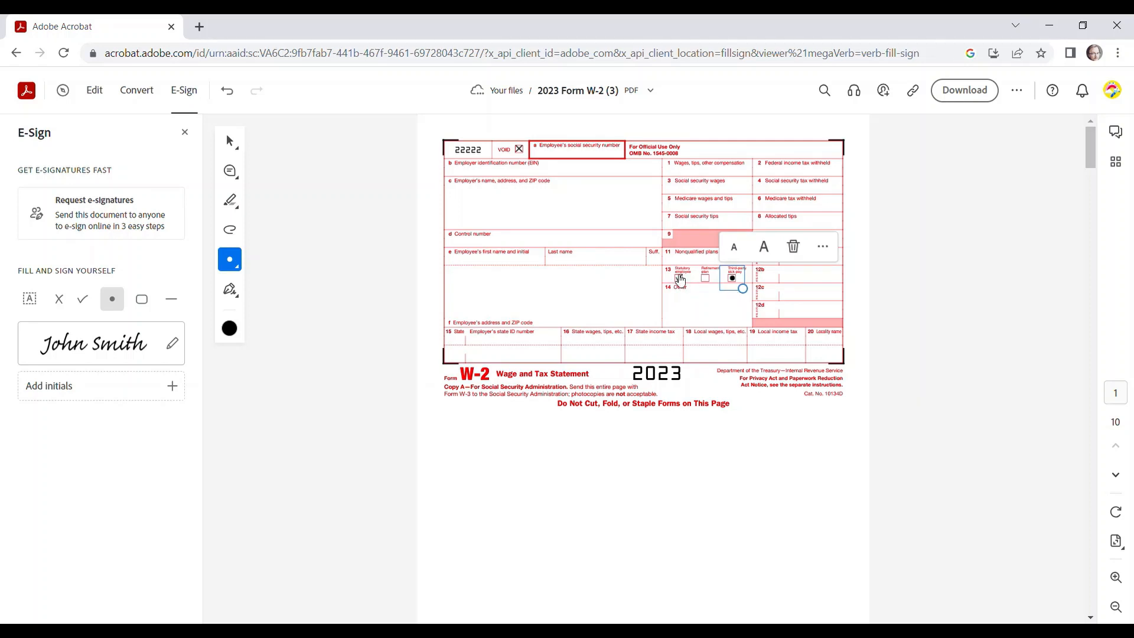
# - Enlarge the Statutory employee checkmark and shrink it back to fit its checkbox
pyautogui.click(680, 280)
pyautogui.click(714, 253)
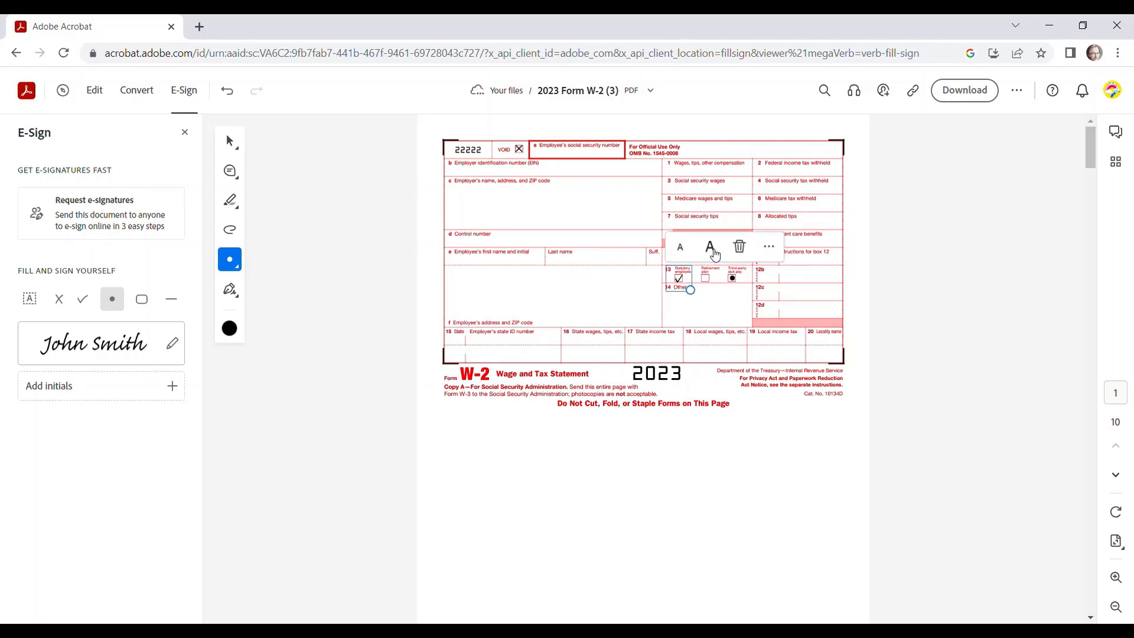
pyautogui.click(714, 253)
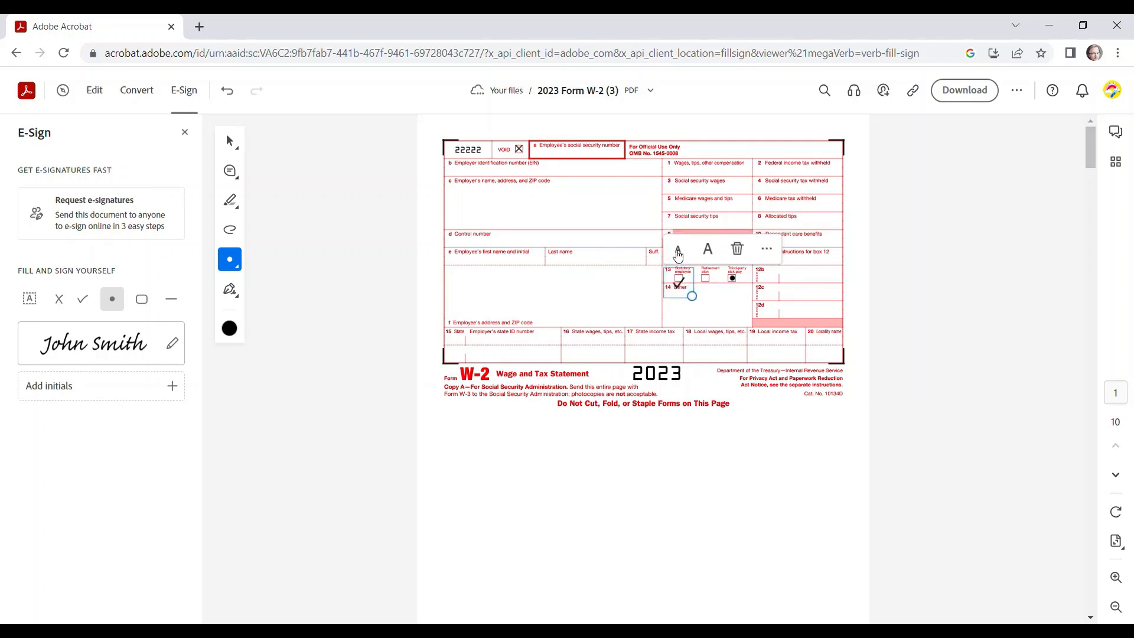
pyautogui.click(679, 256)
pyautogui.click(680, 255)
pyautogui.click(682, 256)
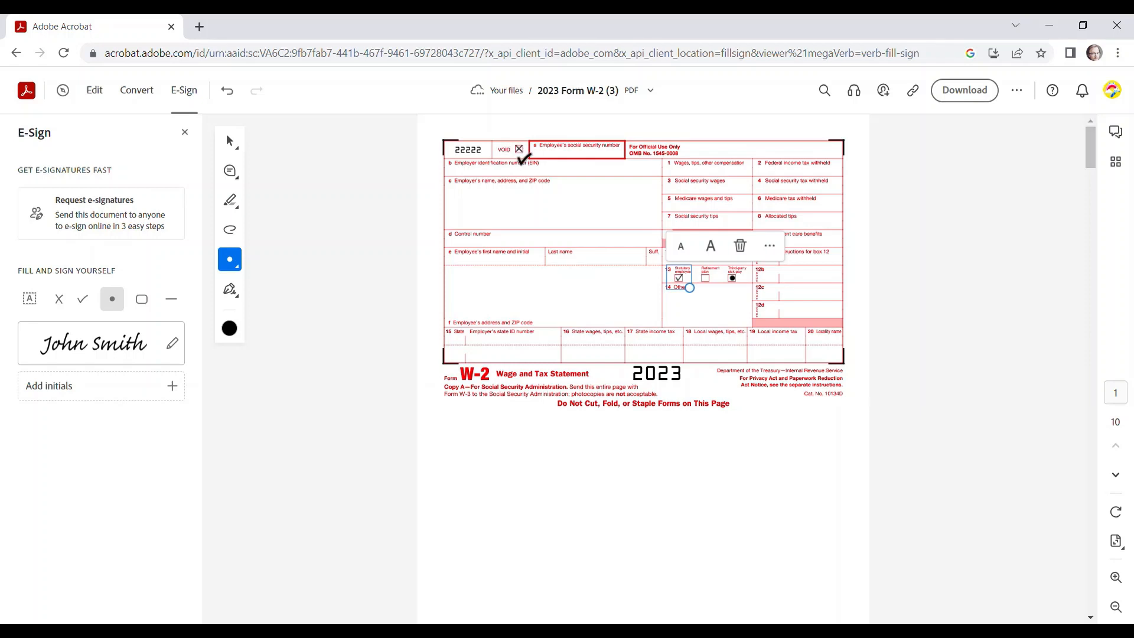
# - Enlarge the crossmark on the VOID checkbox and shrink it back to fit the square
pyautogui.click(521, 154)
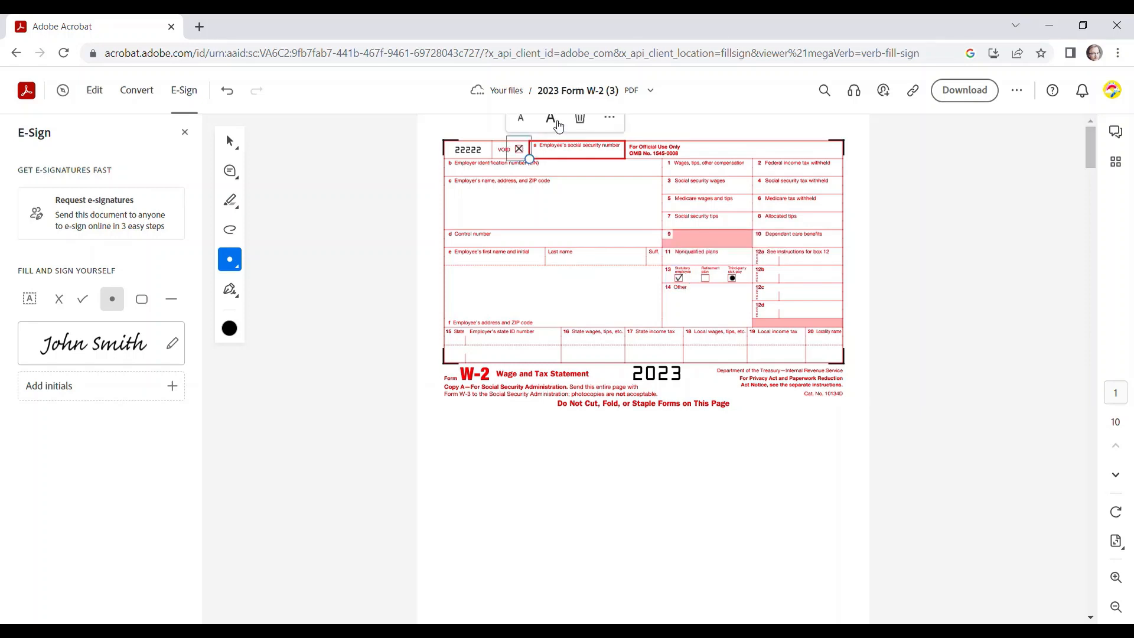
pyautogui.click(558, 126)
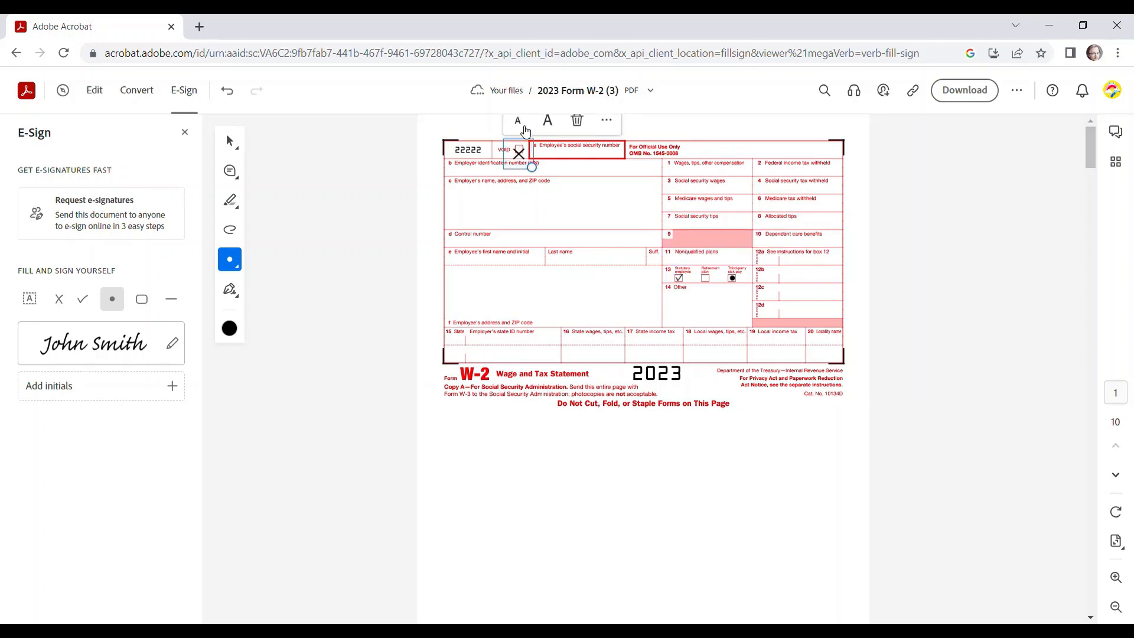
pyautogui.click(519, 121)
pyautogui.click(519, 124)
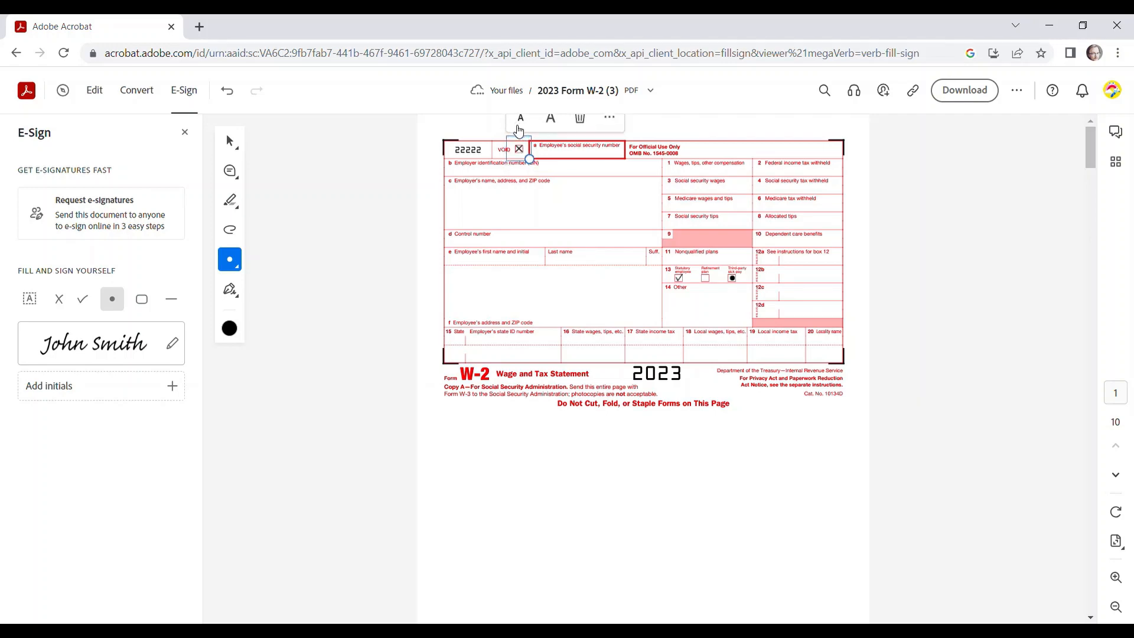
# - Delete the VOID crossmark, the Statutory employee checkmark and the Third-party sick pay dot from Copy A
pyautogui.click(583, 129)
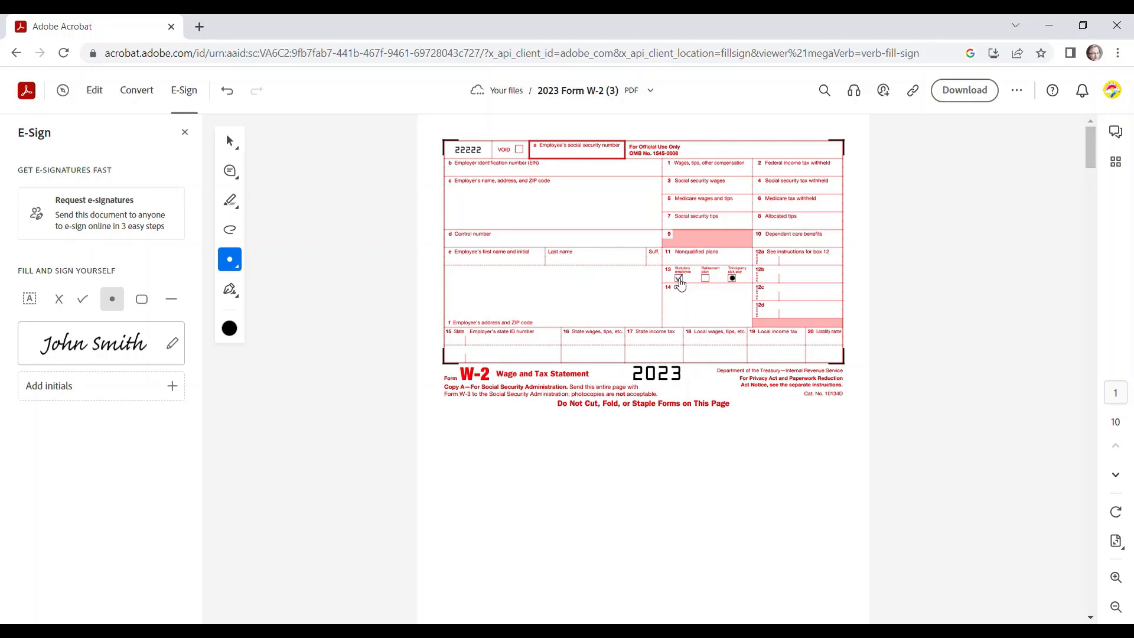
pyautogui.click(678, 279)
pyautogui.click(742, 249)
pyautogui.click(733, 281)
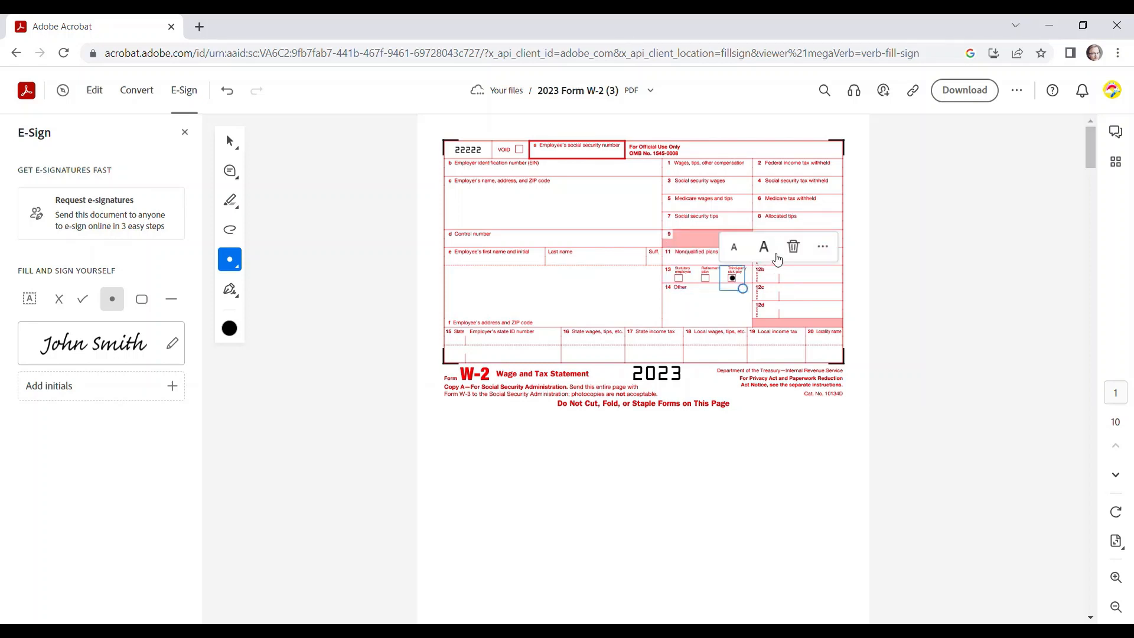
pyautogui.click(792, 247)
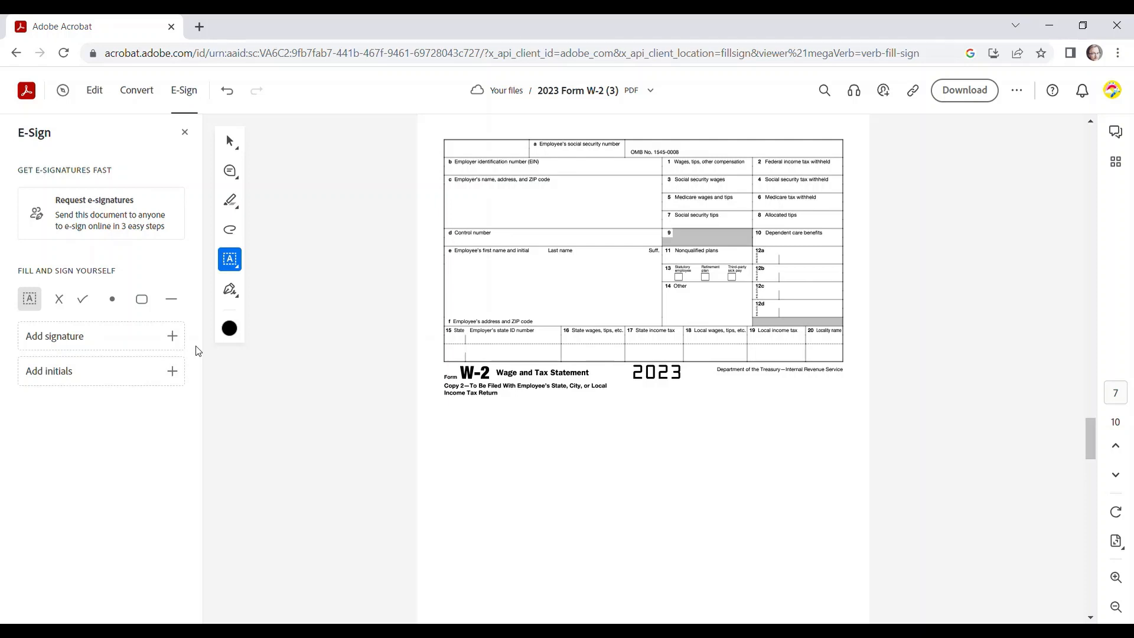
# - Start a new signature on page 7, replace the suggested name with the signer's full name as typed text, and clear it
pyautogui.click(121, 334)
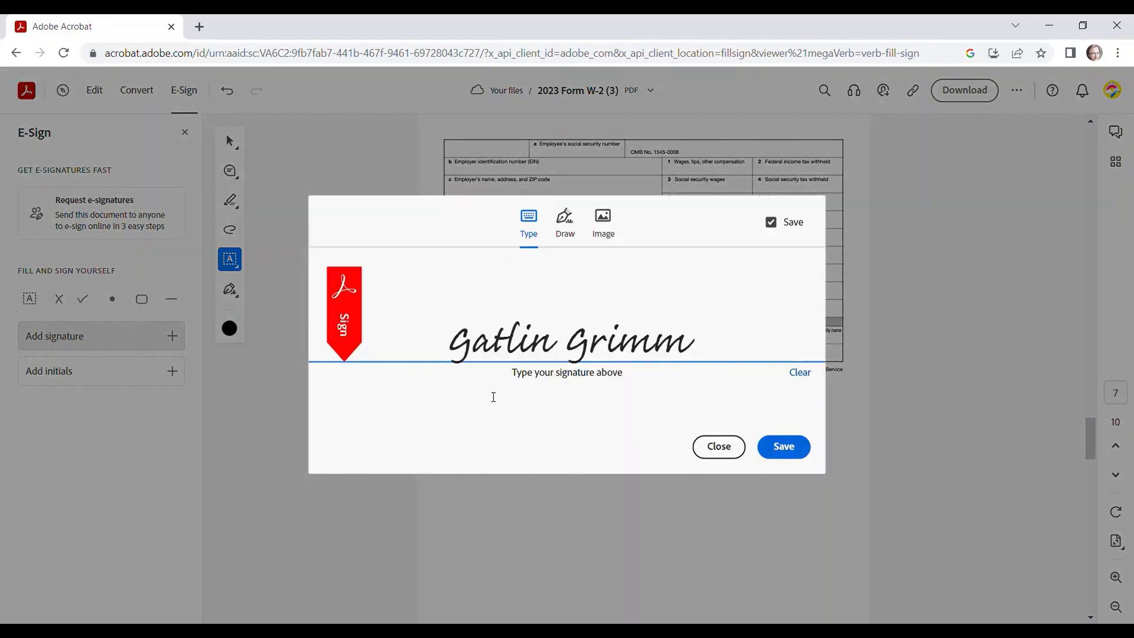
pyautogui.click(803, 374)
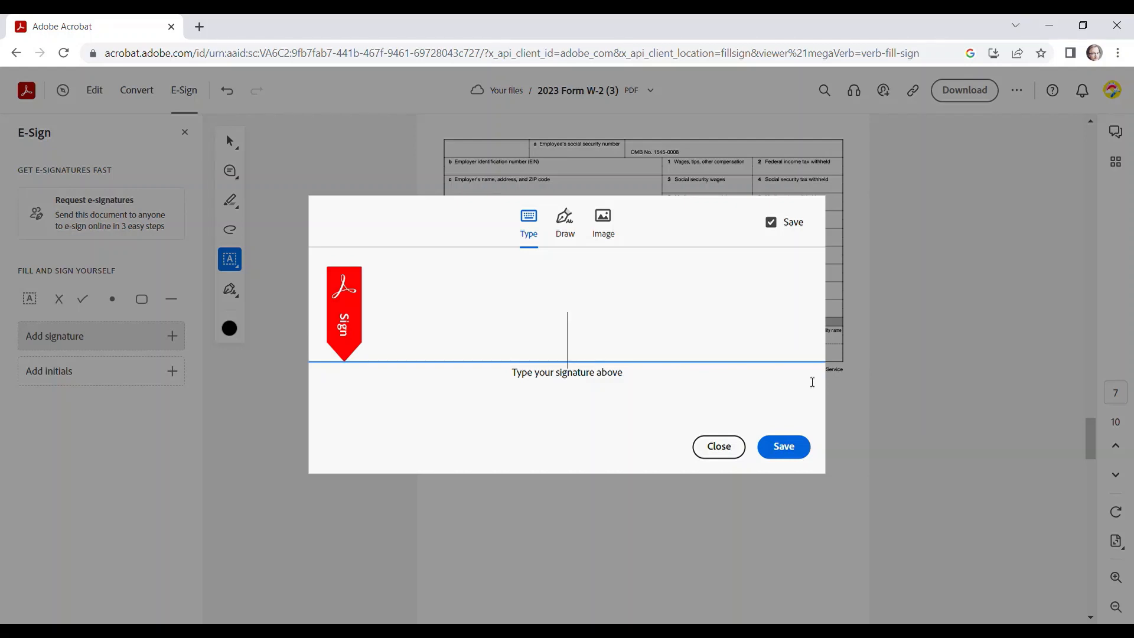
pyautogui.write('John S')
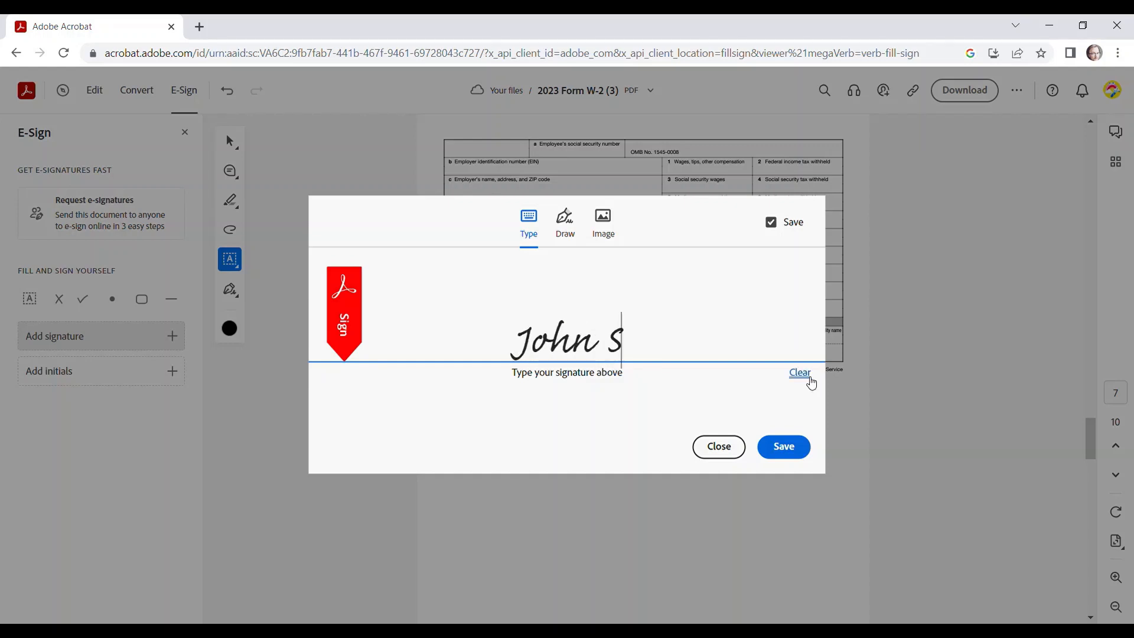
pyautogui.write('mith')
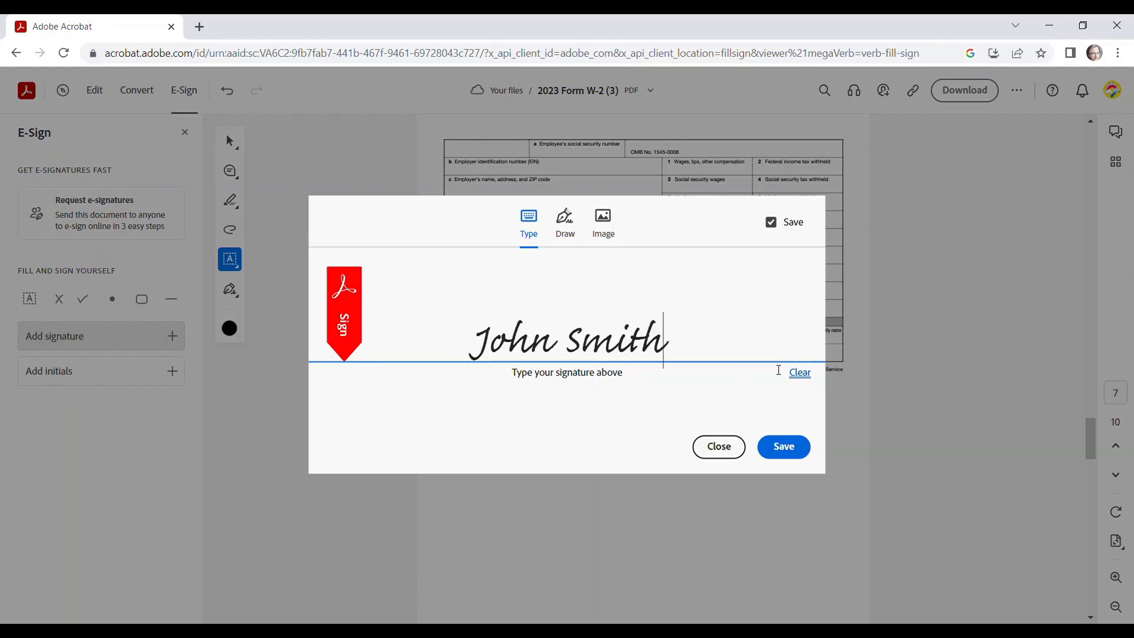
pyautogui.click(800, 374)
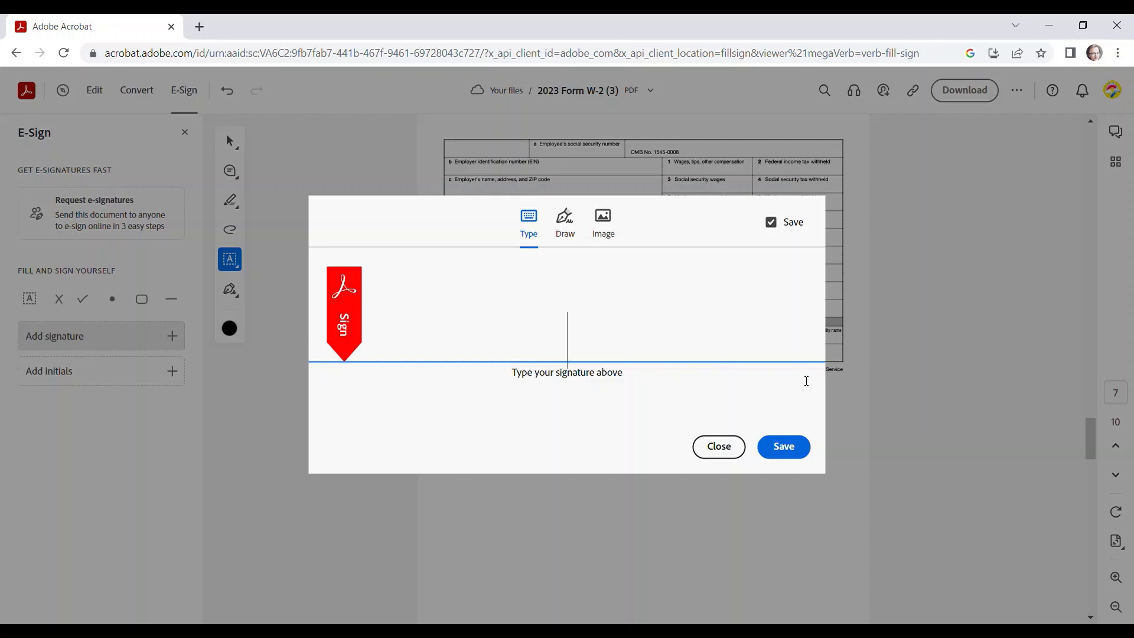
# - Switch the signature to freehand drawing, write the signer's full name above the line, and clear the drawing
pyautogui.click(568, 227)
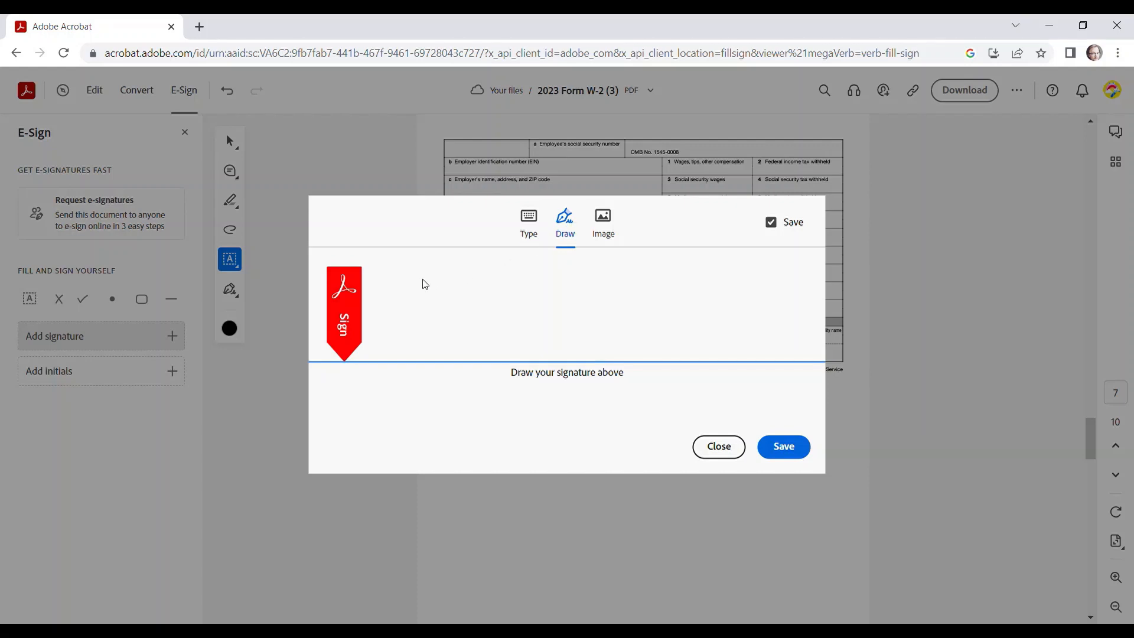
pyautogui.moveTo(393, 281)
pyautogui.mouseDown()
pyautogui.moveTo(472, 281)
pyautogui.moveTo(430, 318)
pyautogui.moveTo(396, 328)
pyautogui.moveTo(469, 337)
pyautogui.moveTo(458, 326)
pyautogui.mouseUp()
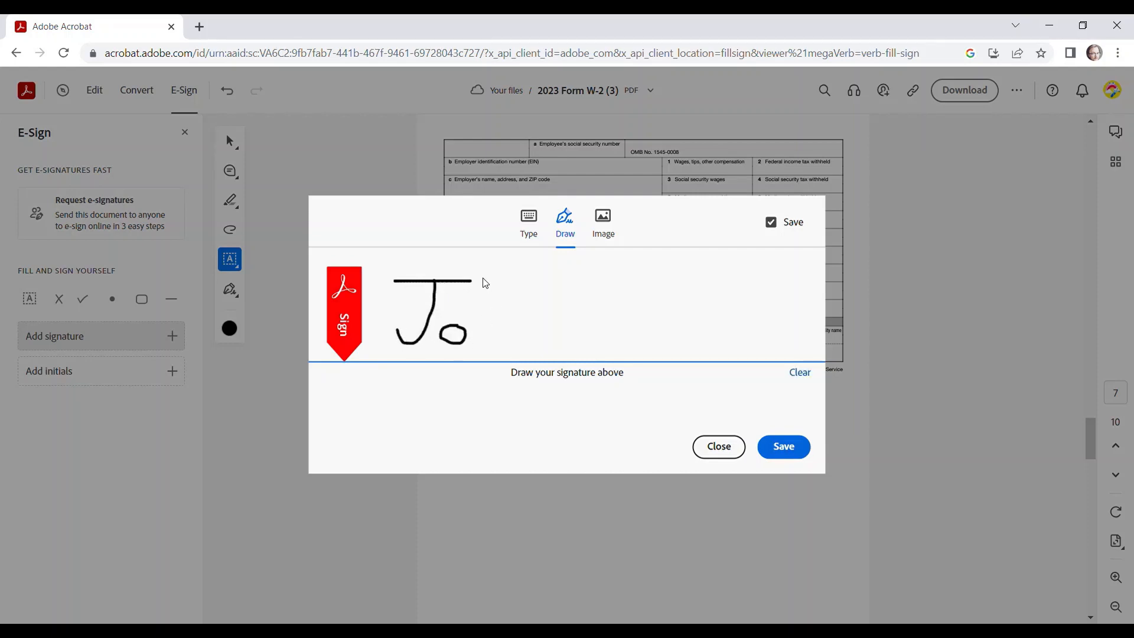
pyautogui.moveTo(482, 277)
pyautogui.mouseDown()
pyautogui.moveTo(481, 351)
pyautogui.moveTo(498, 343)
pyautogui.mouseUp()
pyautogui.moveTo(508, 349)
pyautogui.mouseDown()
pyautogui.moveTo(527, 324)
pyautogui.moveTo(531, 344)
pyautogui.mouseUp()
pyautogui.moveTo(623, 281)
pyautogui.mouseDown()
pyautogui.moveTo(619, 319)
pyautogui.moveTo(558, 341)
pyautogui.mouseUp()
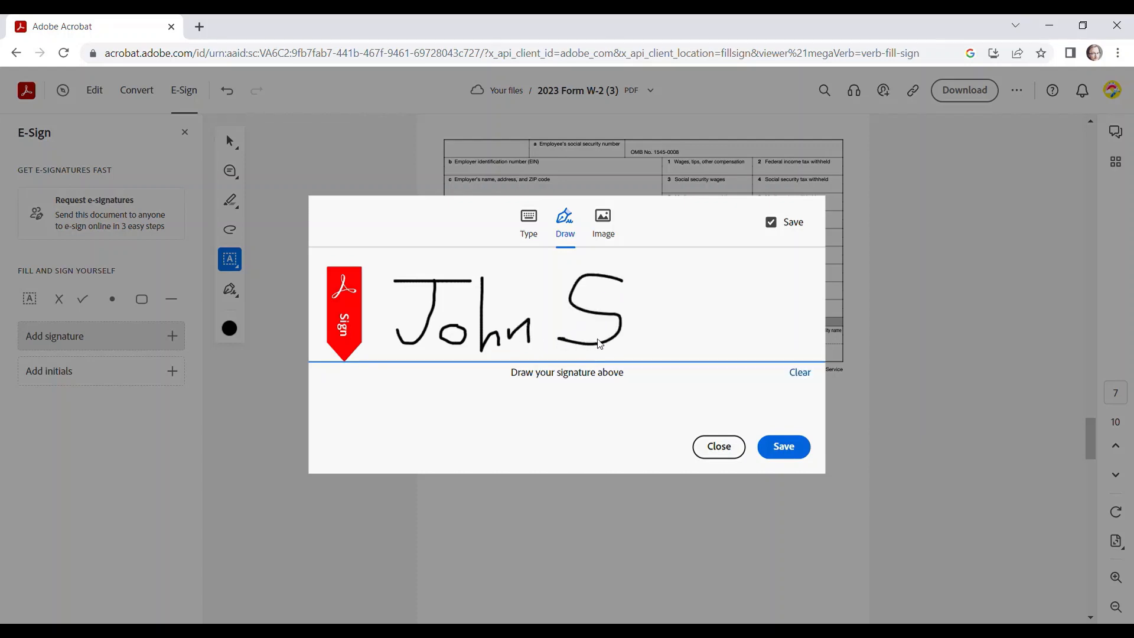
pyautogui.moveTo(632, 345)
pyautogui.mouseDown()
pyautogui.moveTo(635, 328)
pyautogui.moveTo(671, 328)
pyautogui.moveTo(680, 350)
pyautogui.moveTo(692, 347)
pyautogui.mouseUp()
pyautogui.click(688, 313)
pyautogui.moveTo(711, 283)
pyautogui.mouseDown()
pyautogui.moveTo(722, 347)
pyautogui.moveTo(736, 322)
pyautogui.moveTo(746, 343)
pyautogui.moveTo(758, 328)
pyautogui.moveTo(762, 353)
pyautogui.mouseUp()
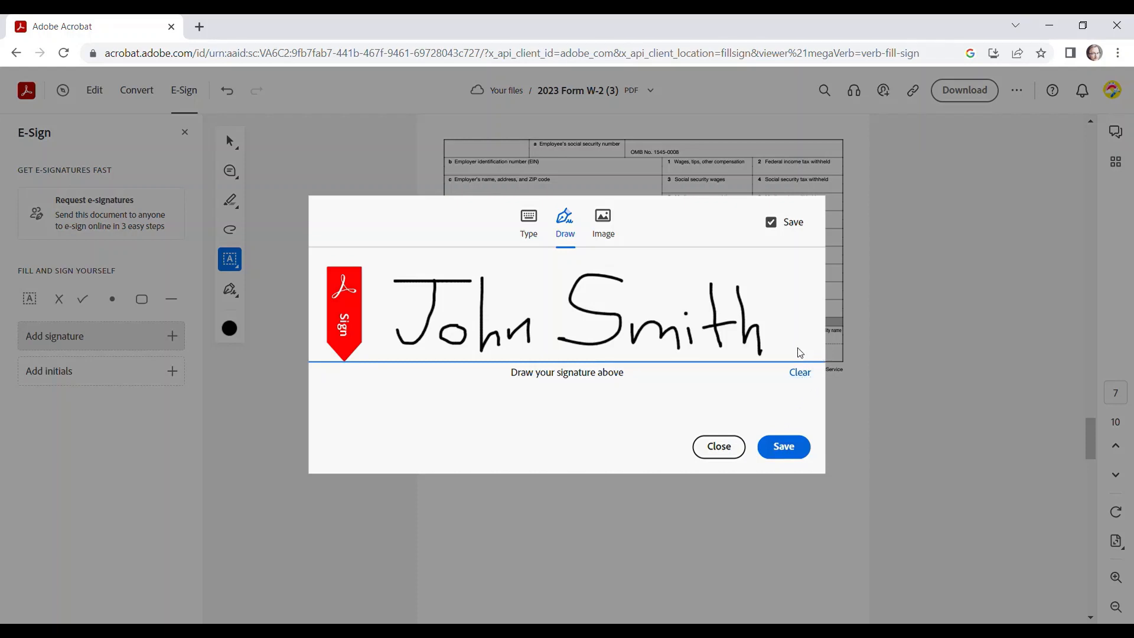
pyautogui.click(801, 373)
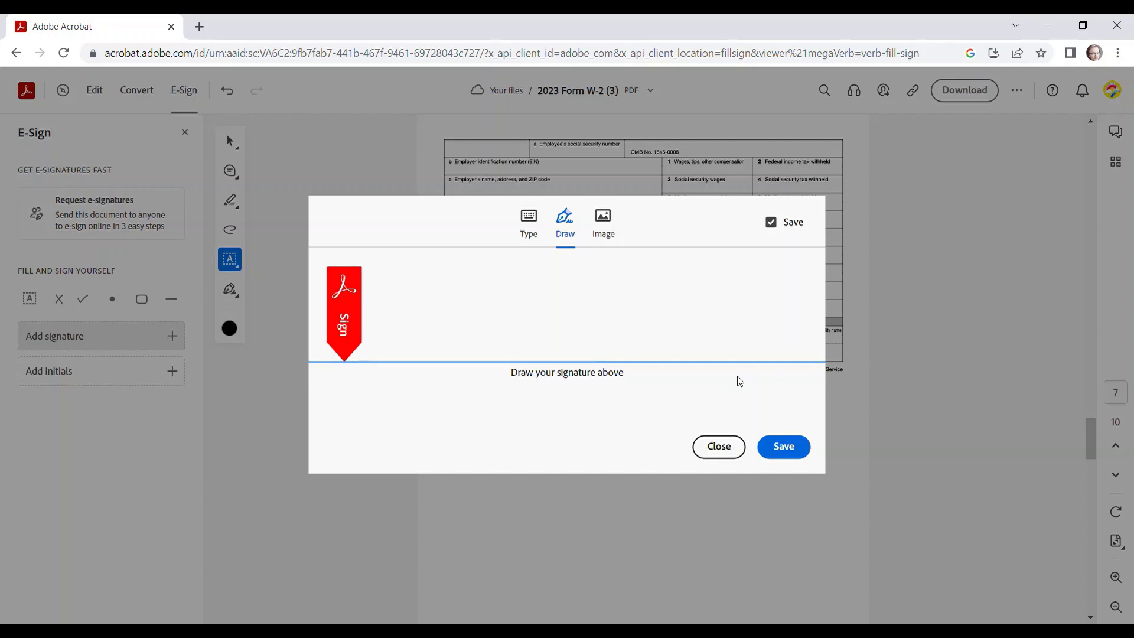
# - Save an image of the handwritten signature as the signature and place it at the Last name field in box e
pyautogui.click(603, 223)
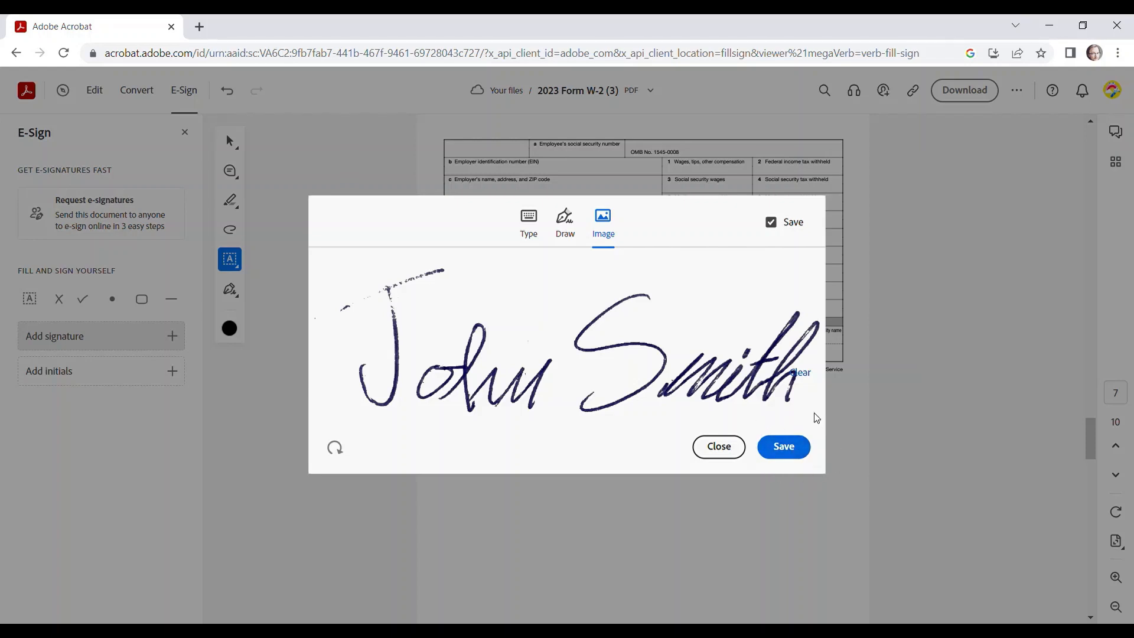
pyautogui.click(801, 455)
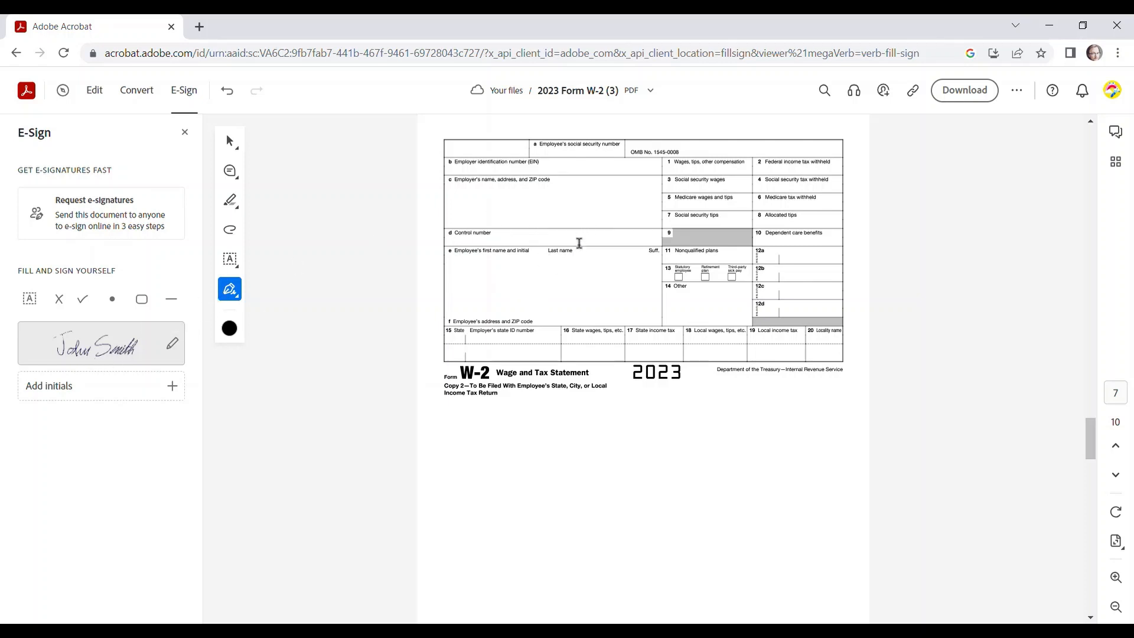
pyautogui.click(576, 255)
pyautogui.click(546, 261)
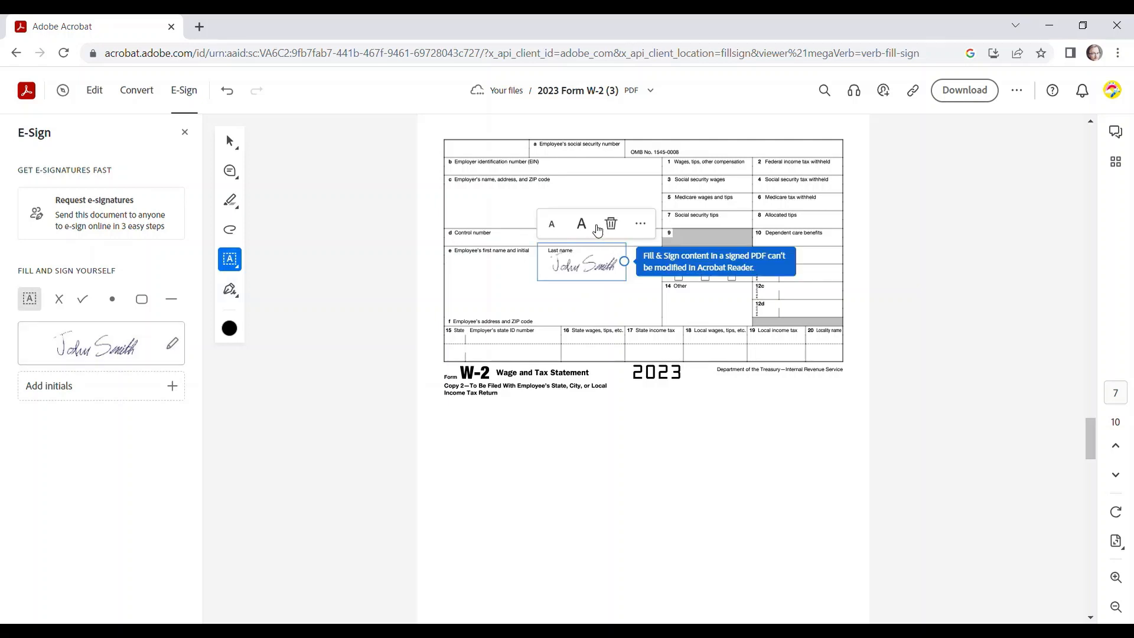
# - Resize the placed signature larger and smaller, move it lower in box e, and delete it from the page
pyautogui.click(583, 224)
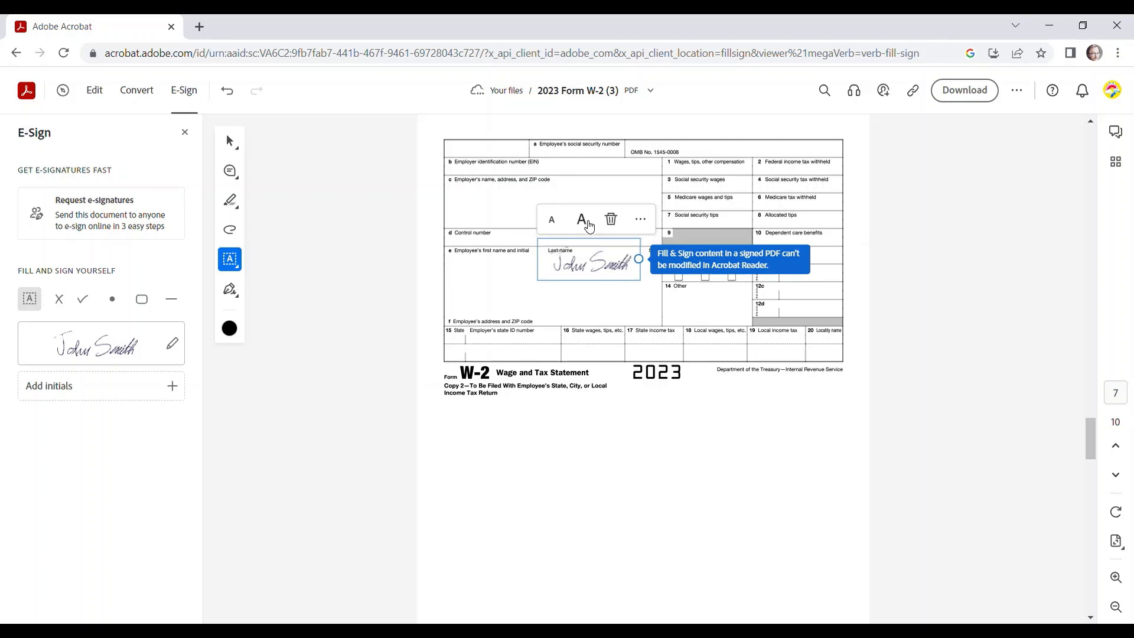
pyautogui.click(589, 227)
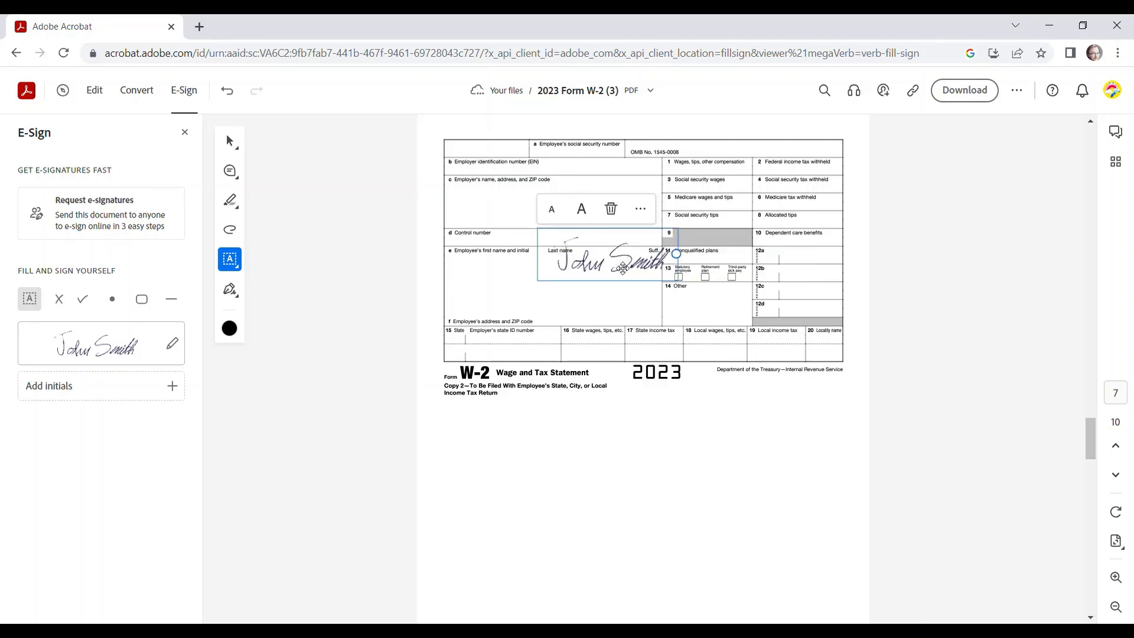
pyautogui.moveTo(622, 269); pyautogui.dragTo(604, 289)
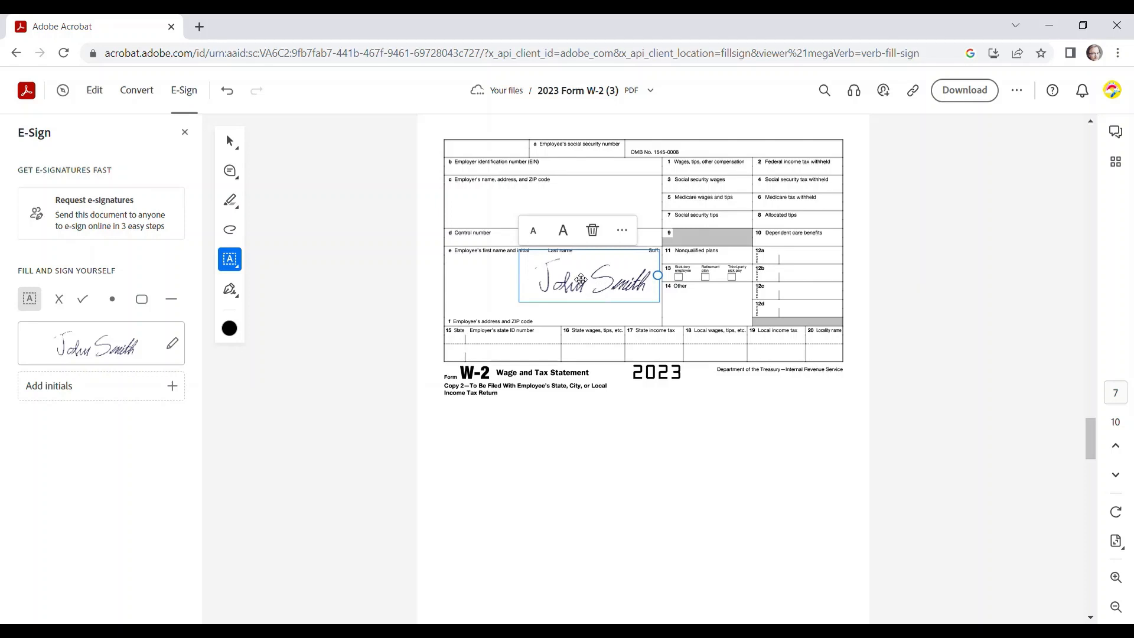
pyautogui.click(539, 232)
pyautogui.click(539, 233)
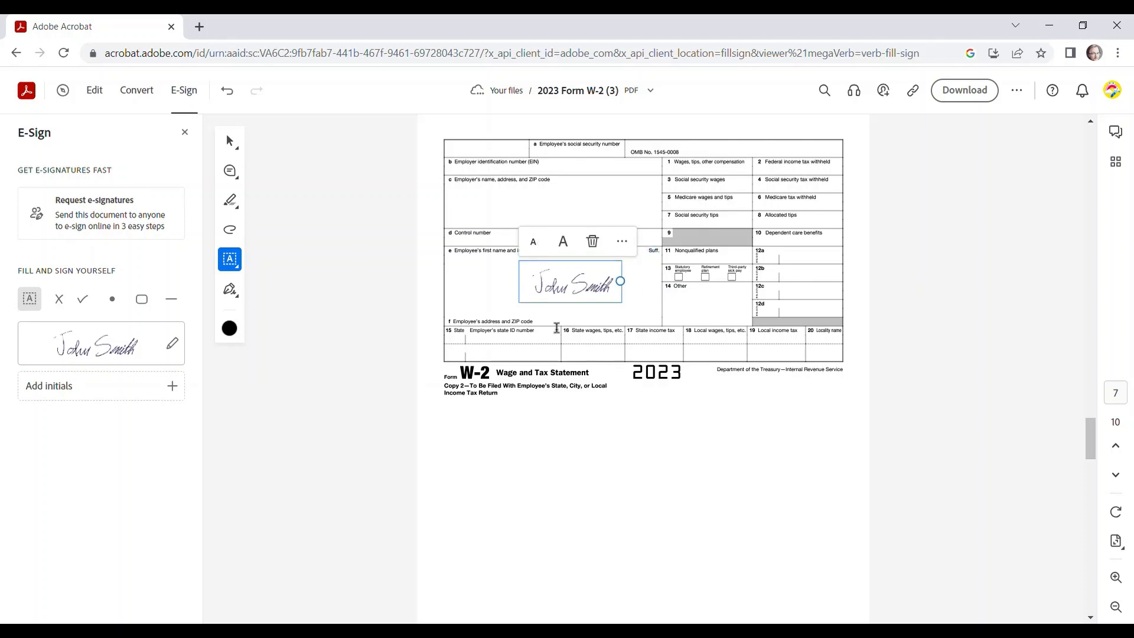
pyautogui.click(533, 242)
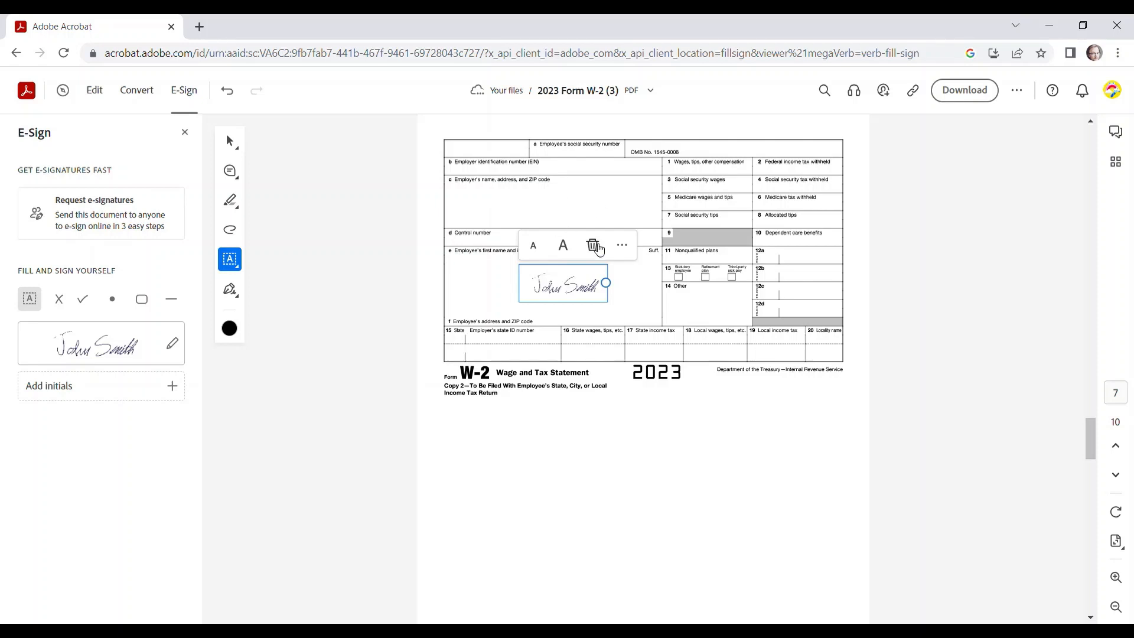
pyautogui.click(593, 245)
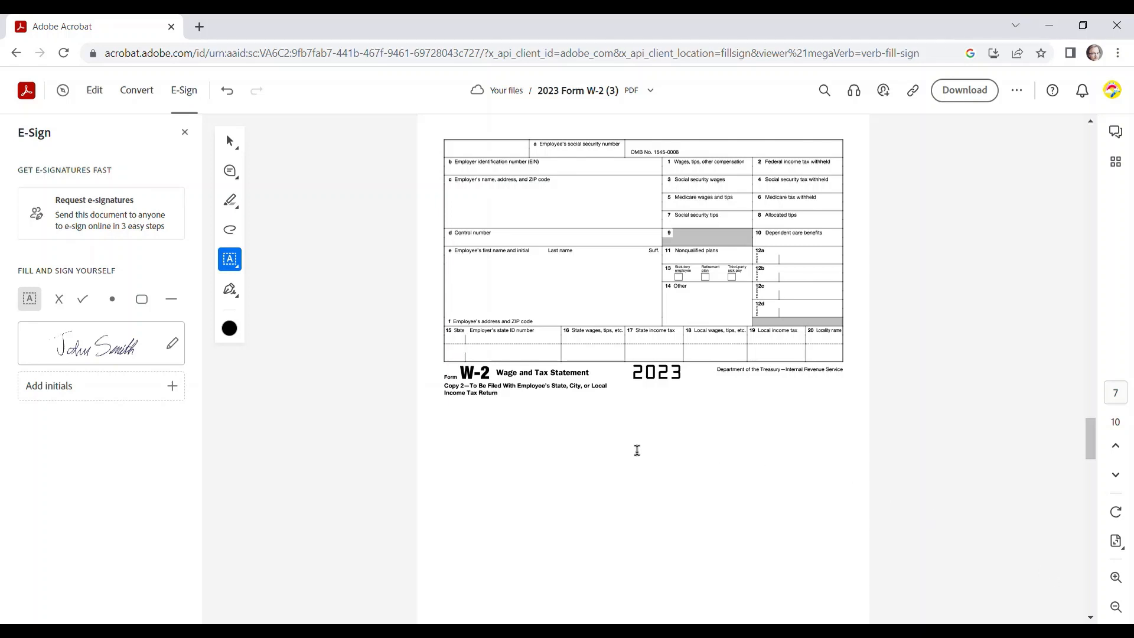
# - Add a text entry with the employee's social security number to box a on page 7
pyautogui.click(35, 304)
pyautogui.click(538, 153)
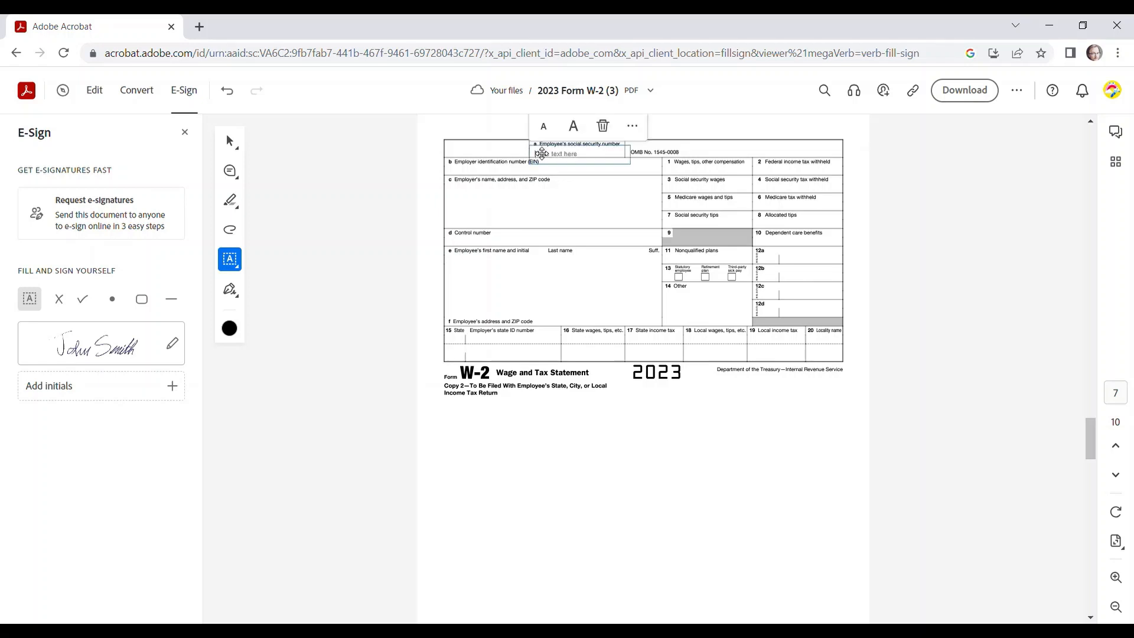
pyautogui.write('123')
pyautogui.write('-55-5555')
pyautogui.click(1054, 577)
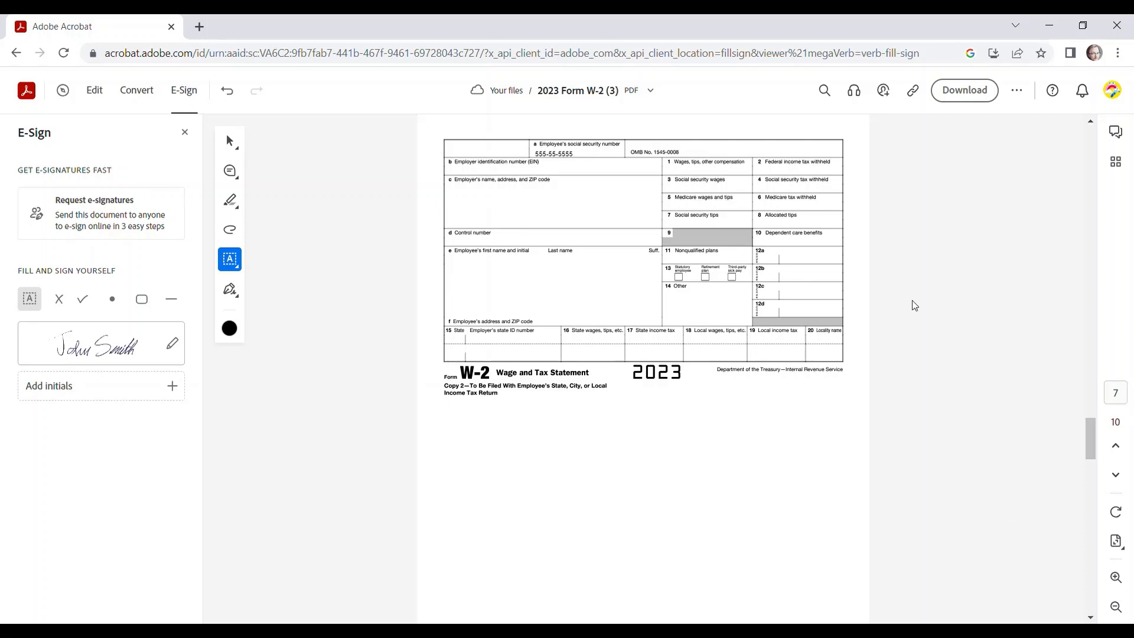
# - Download the filled form as a PDF using the This PDF option
pyautogui.click(941, 94)
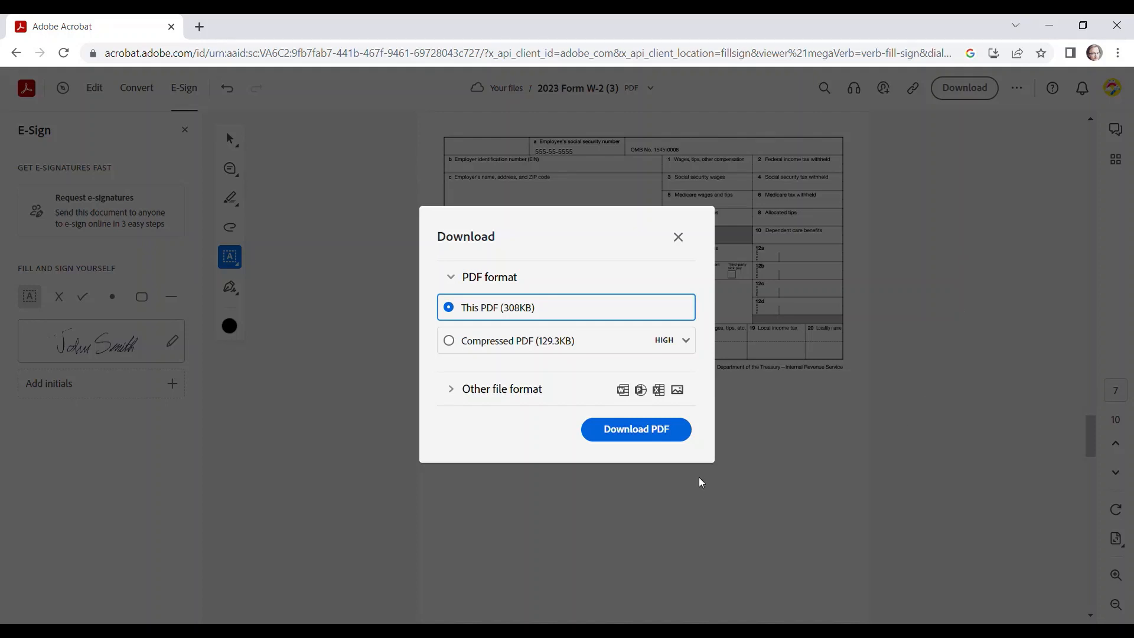
pyautogui.click(646, 431)
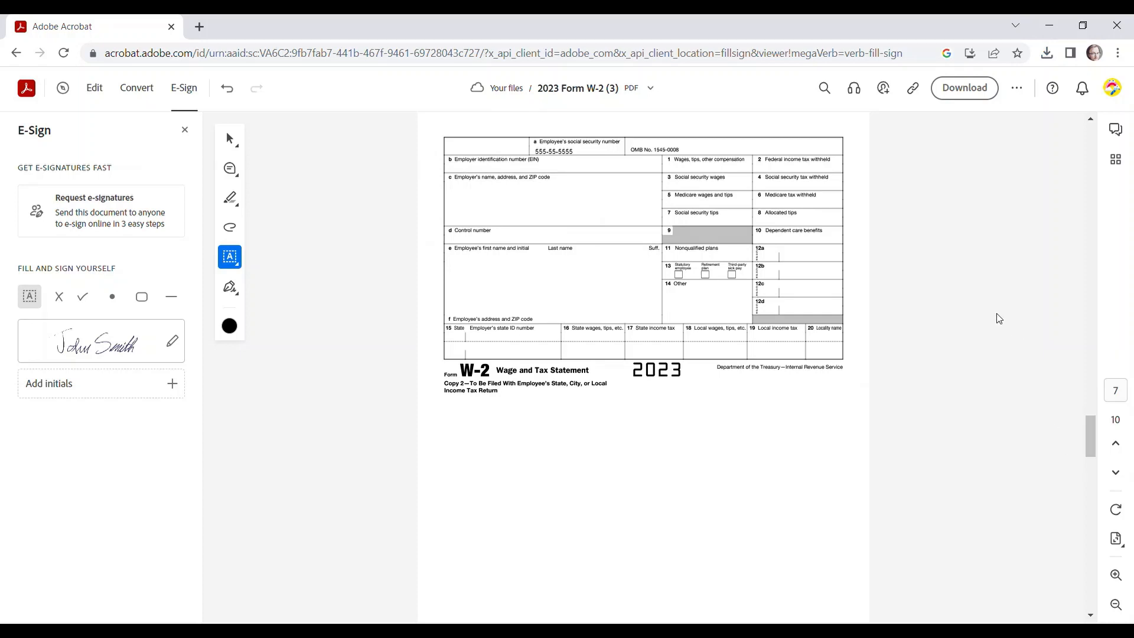
# - Open the print settings for the filled form and cancel printing
pyautogui.click(1025, 96)
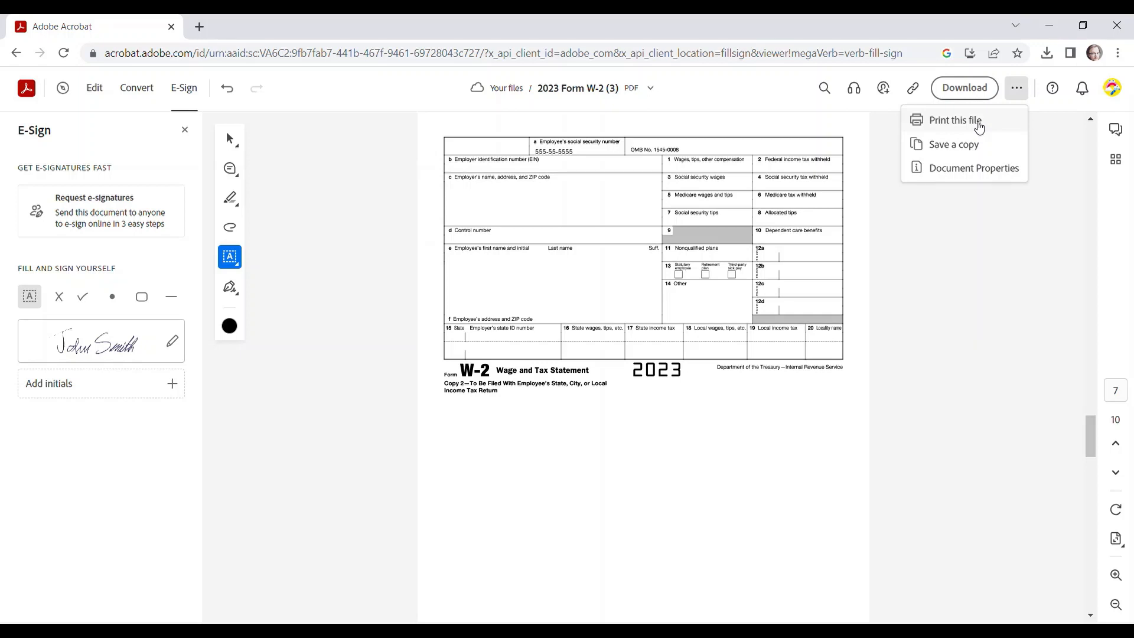
pyautogui.hotkey('ctrl', 'p')
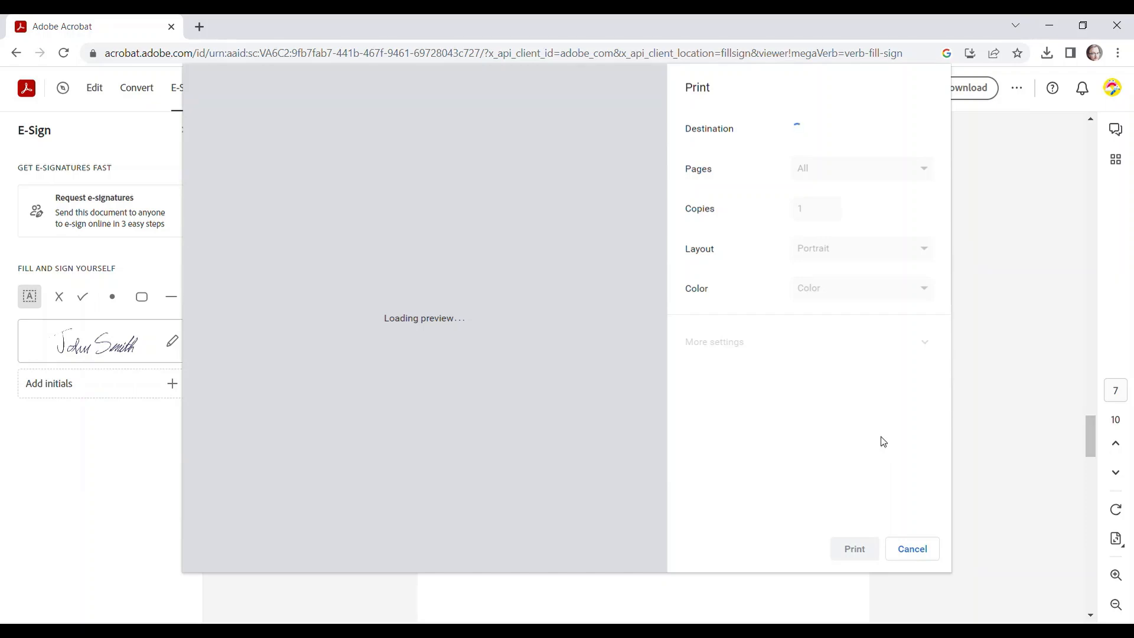
pyautogui.press('Escape')
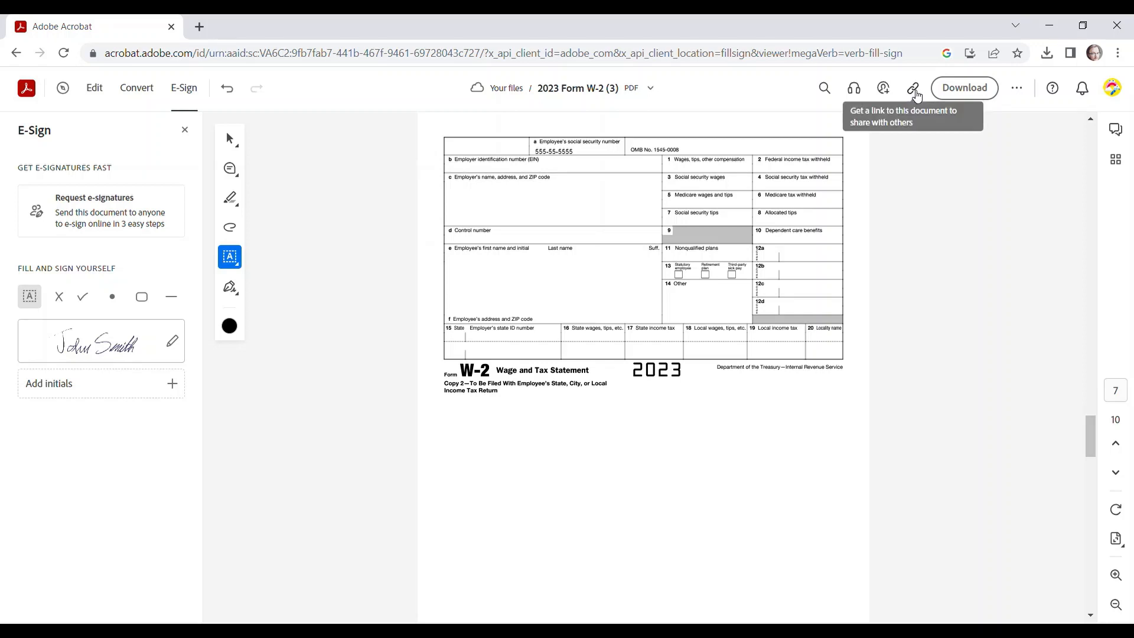
# - Create a shared link to the form that anyone can access, with comments allowed
pyautogui.click(915, 93)
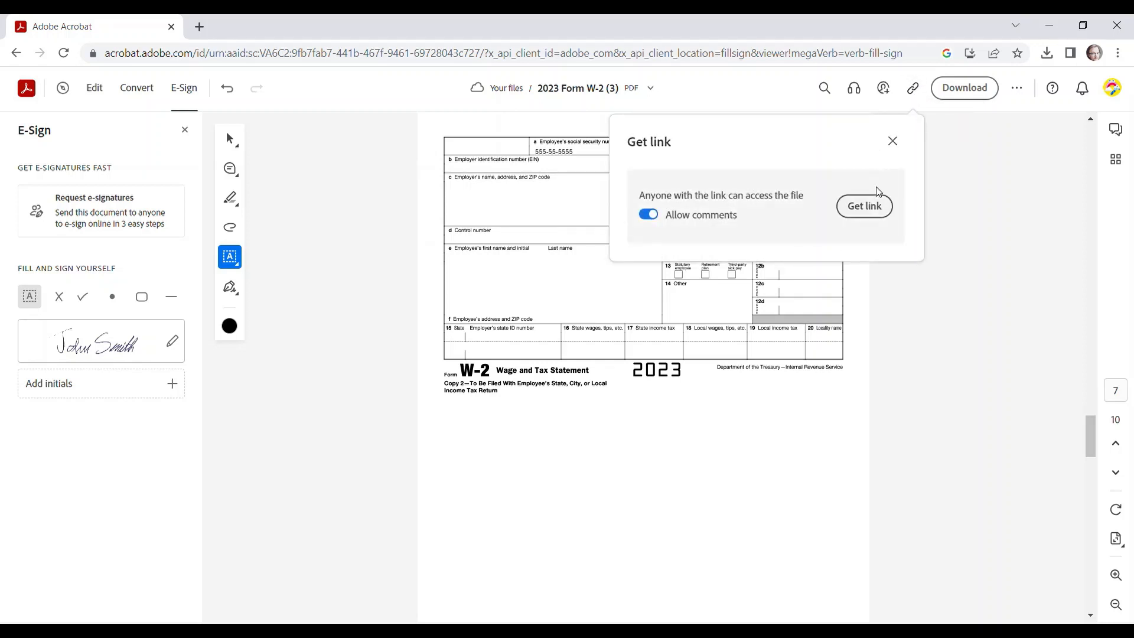
pyautogui.click(877, 208)
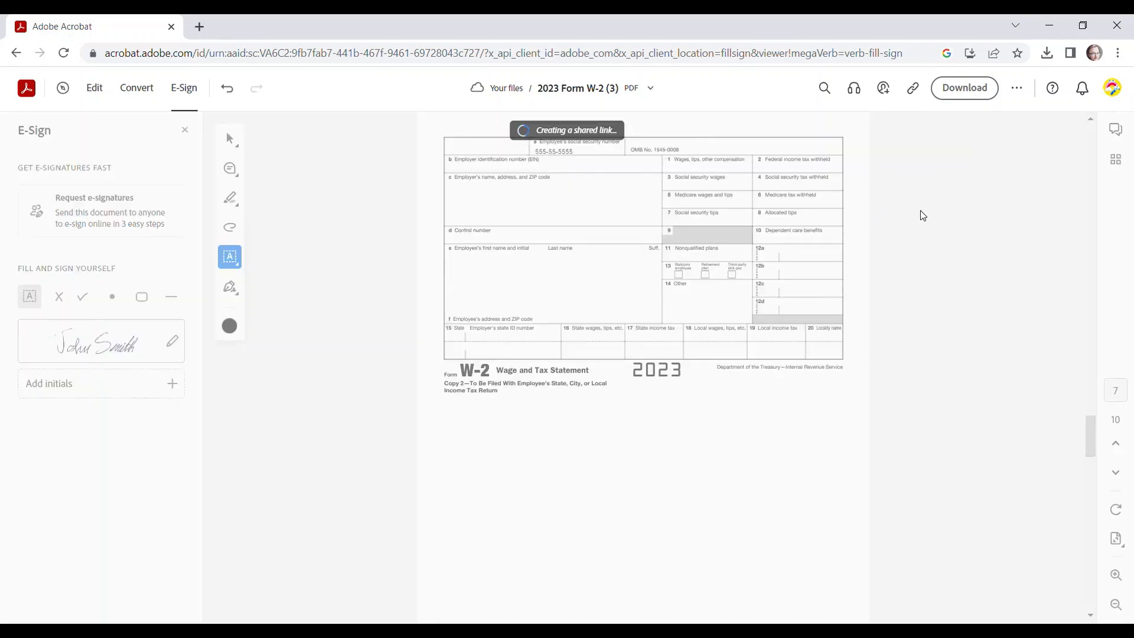